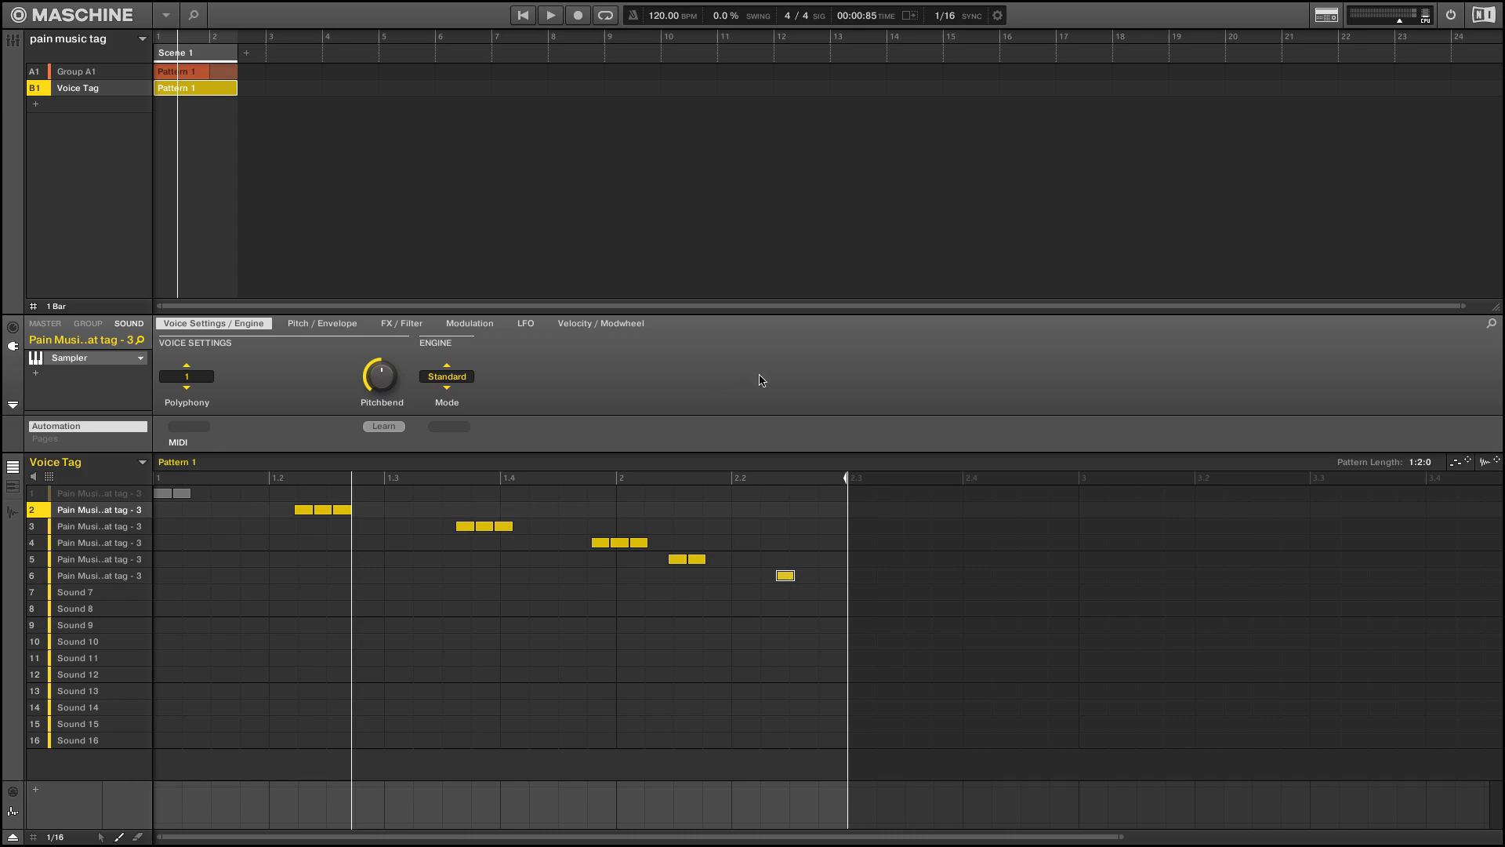
# Review the audio preferences, checking the interface device choices and the input and output port routings
pyautogui.hotkey('ctrl', ',')
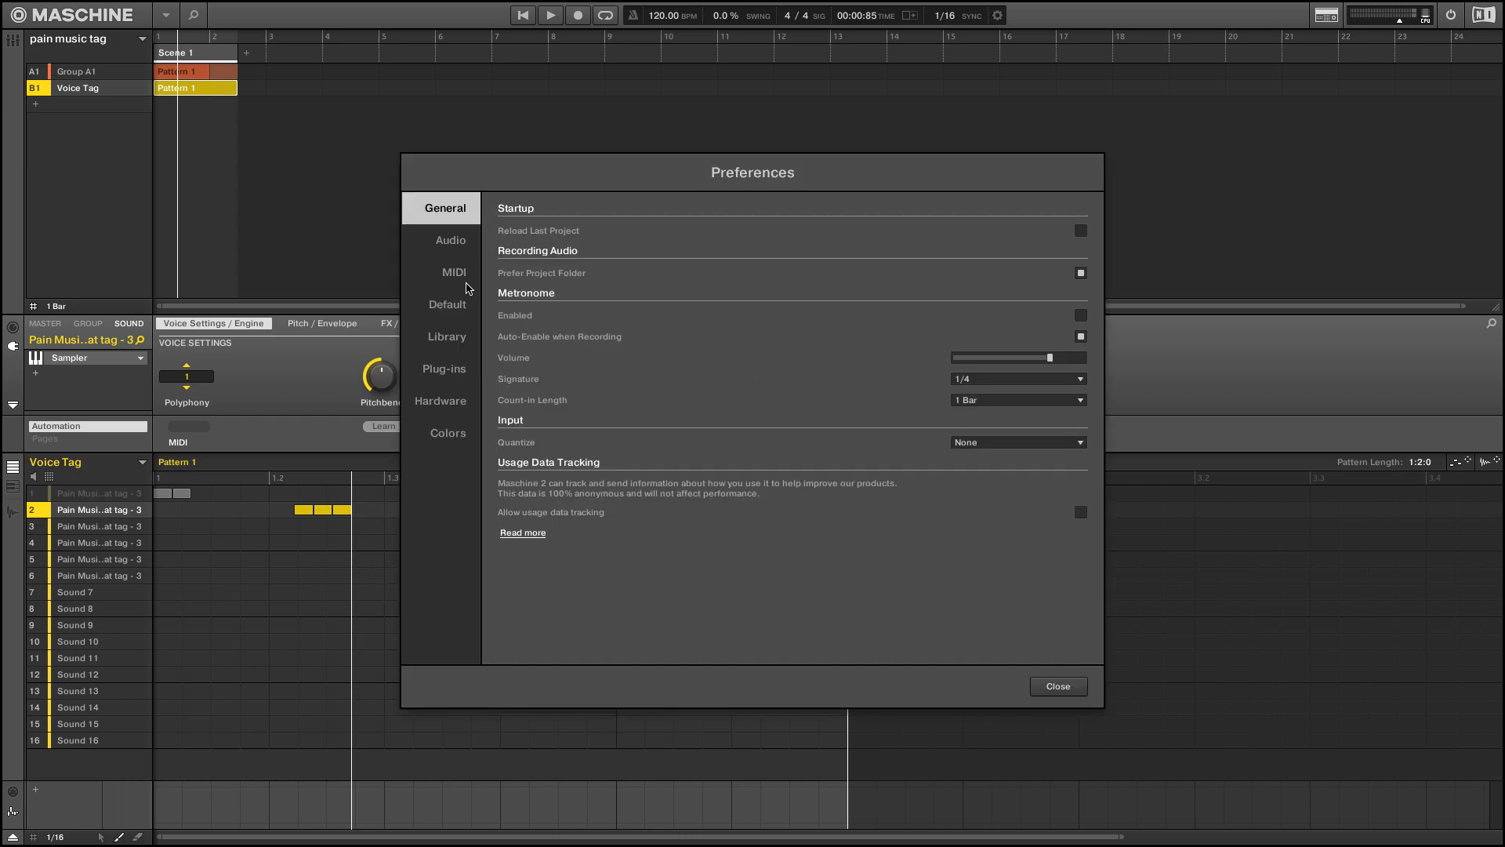
pyautogui.click(459, 241)
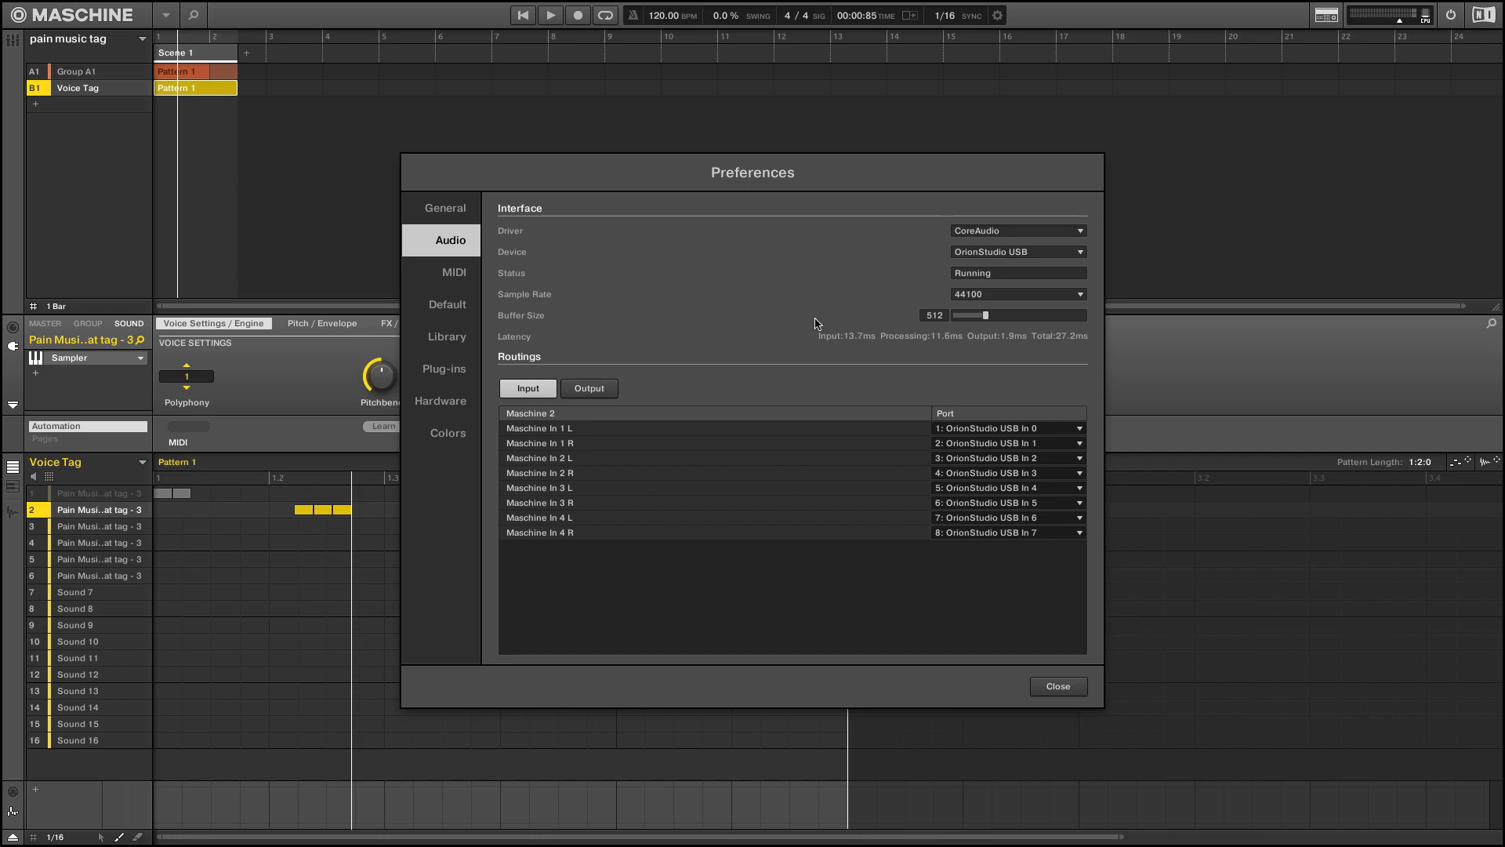
pyautogui.click(1078, 252)
pyautogui.click(1078, 253)
pyautogui.click(1068, 435)
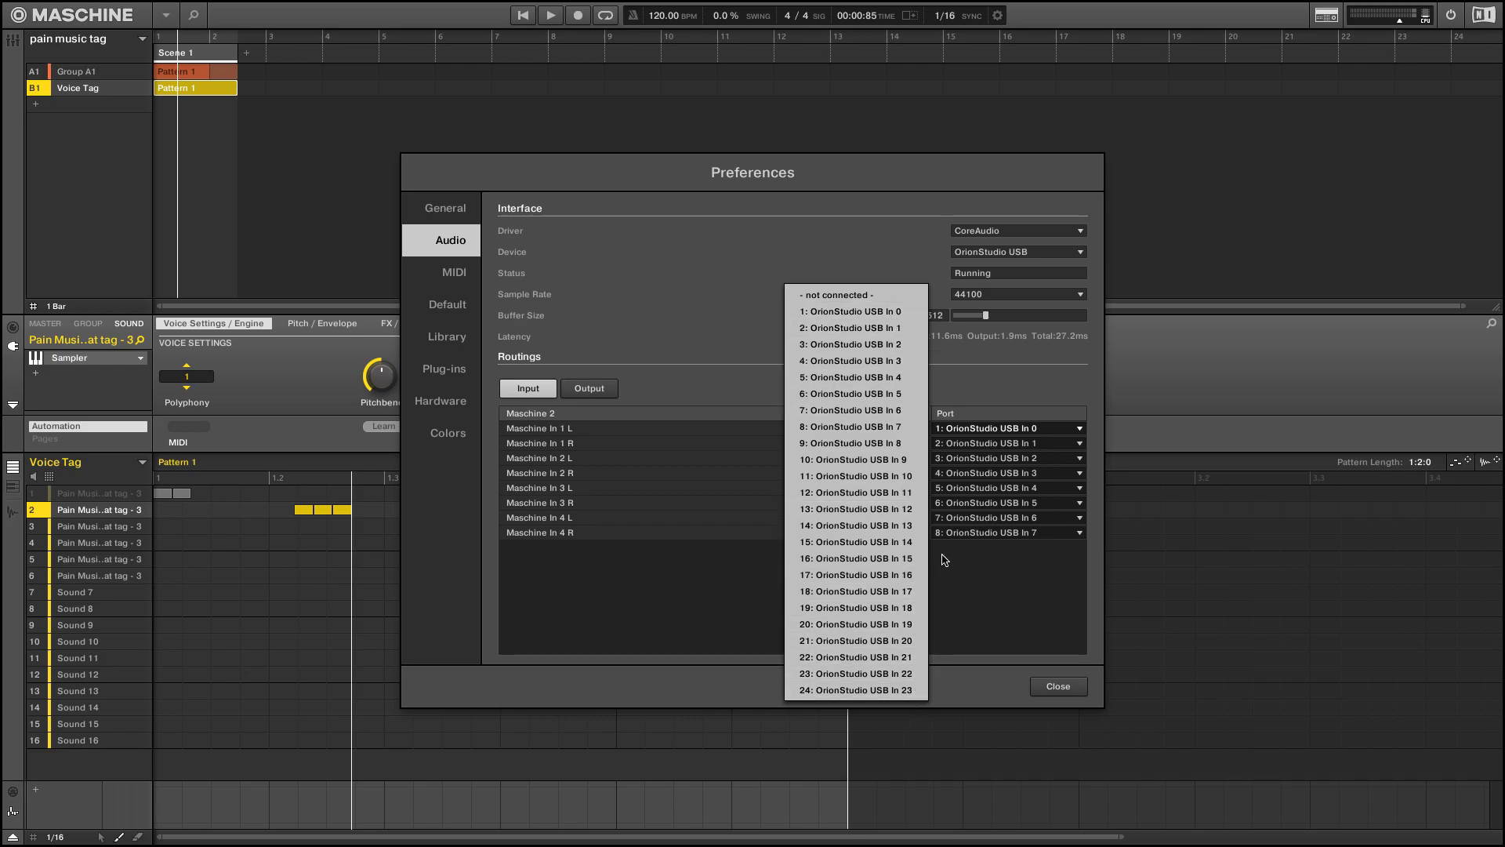
pyautogui.click(689, 356)
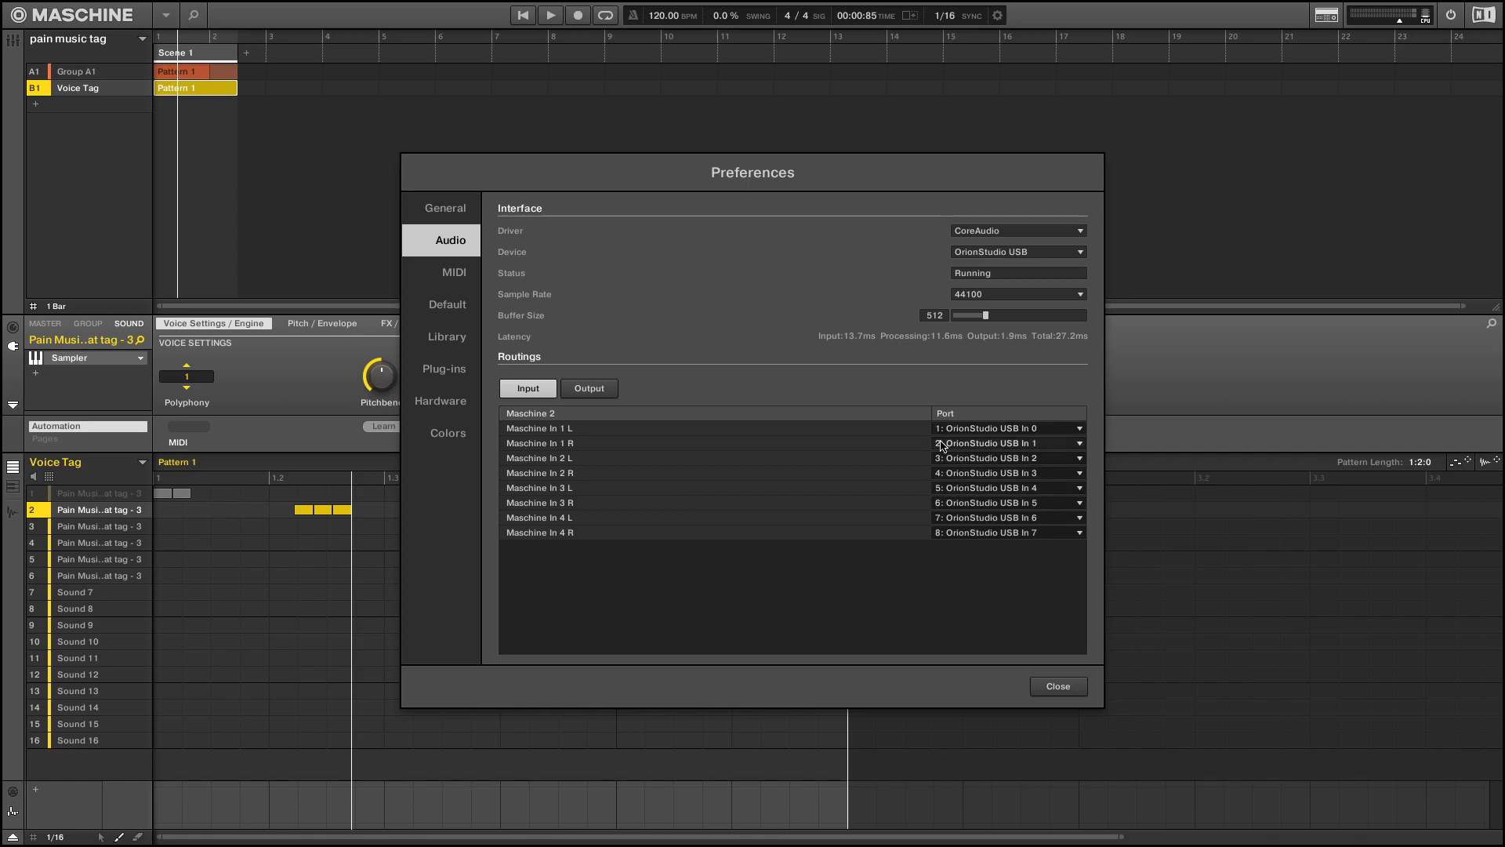
pyautogui.click(610, 390)
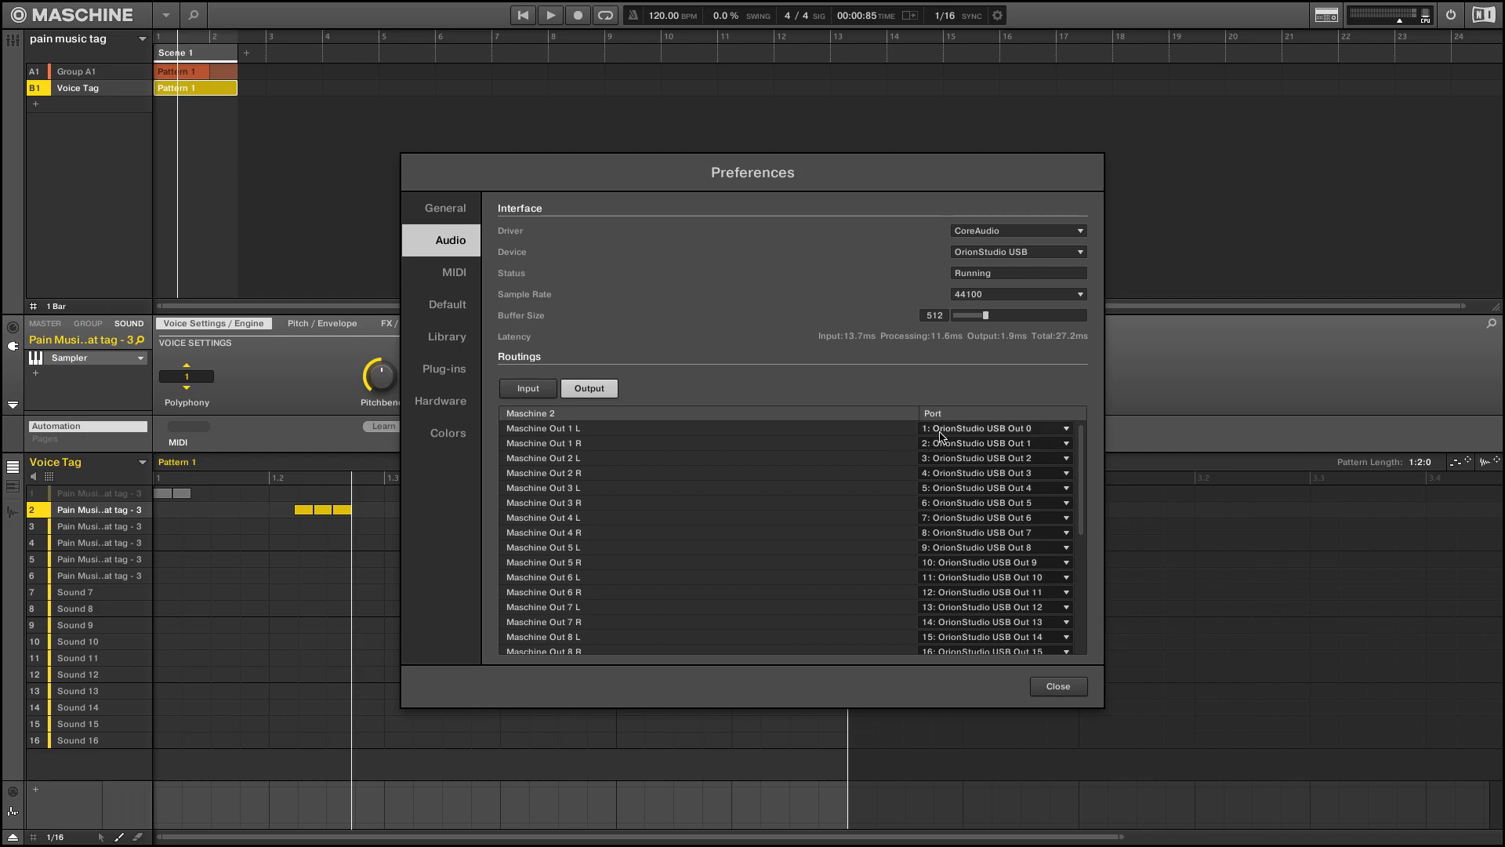
pyautogui.click(550, 394)
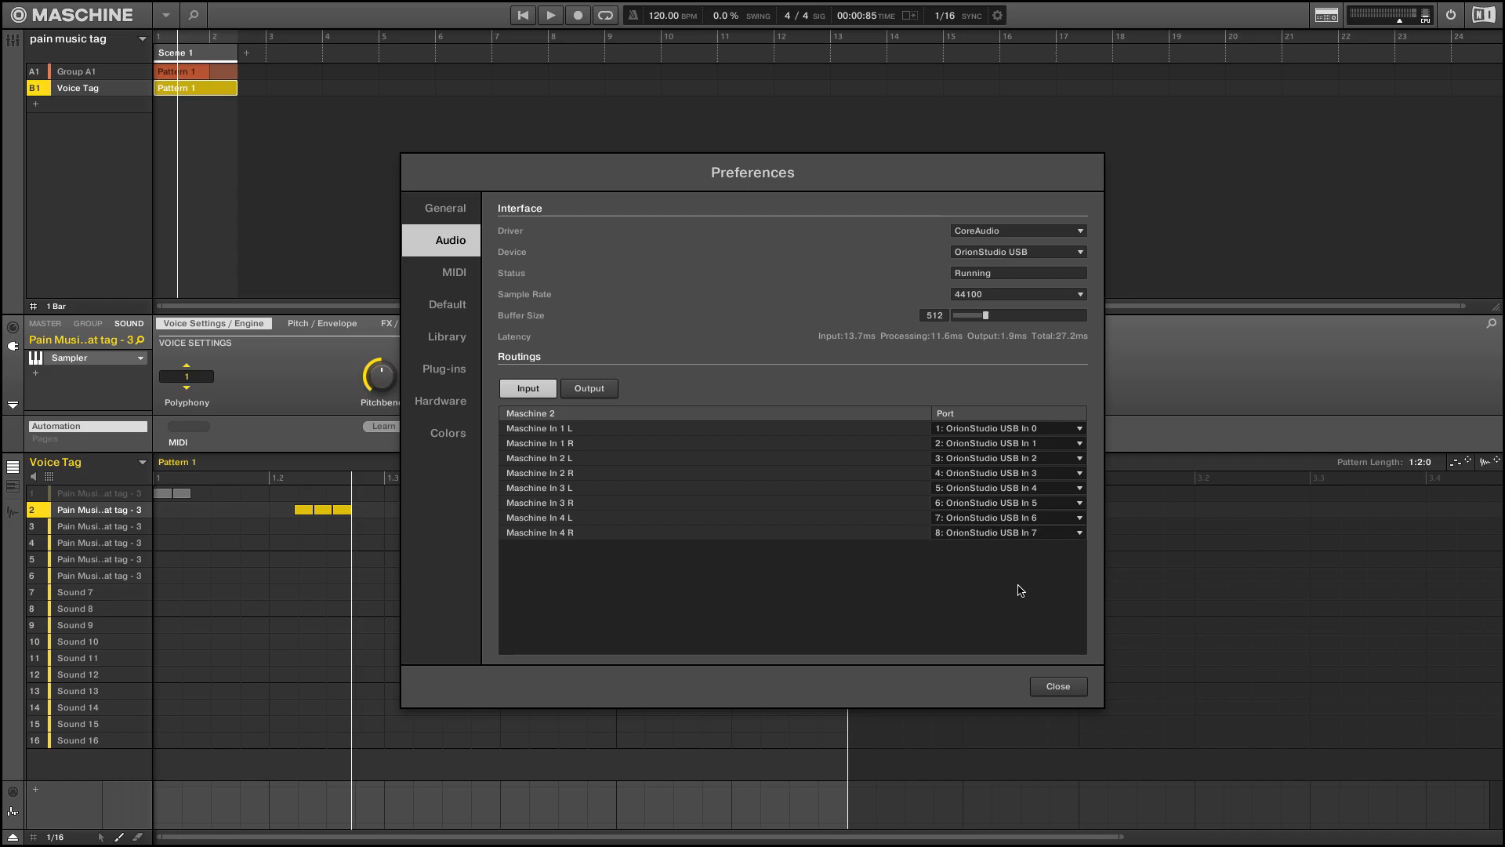
pyautogui.click(1060, 687)
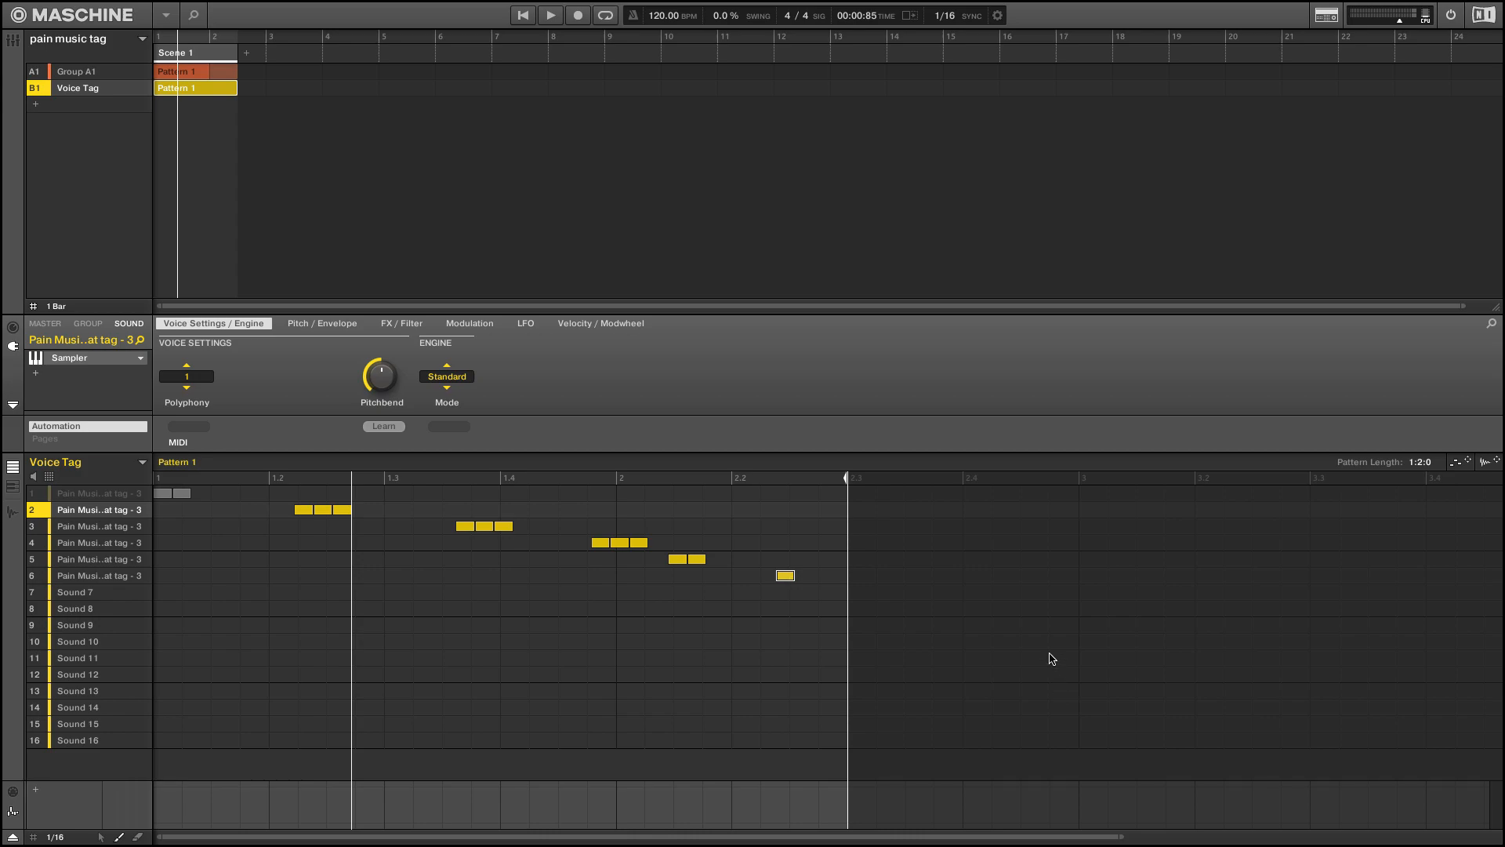
# Add a third group to the project and rename it Vox
pyautogui.press('3')
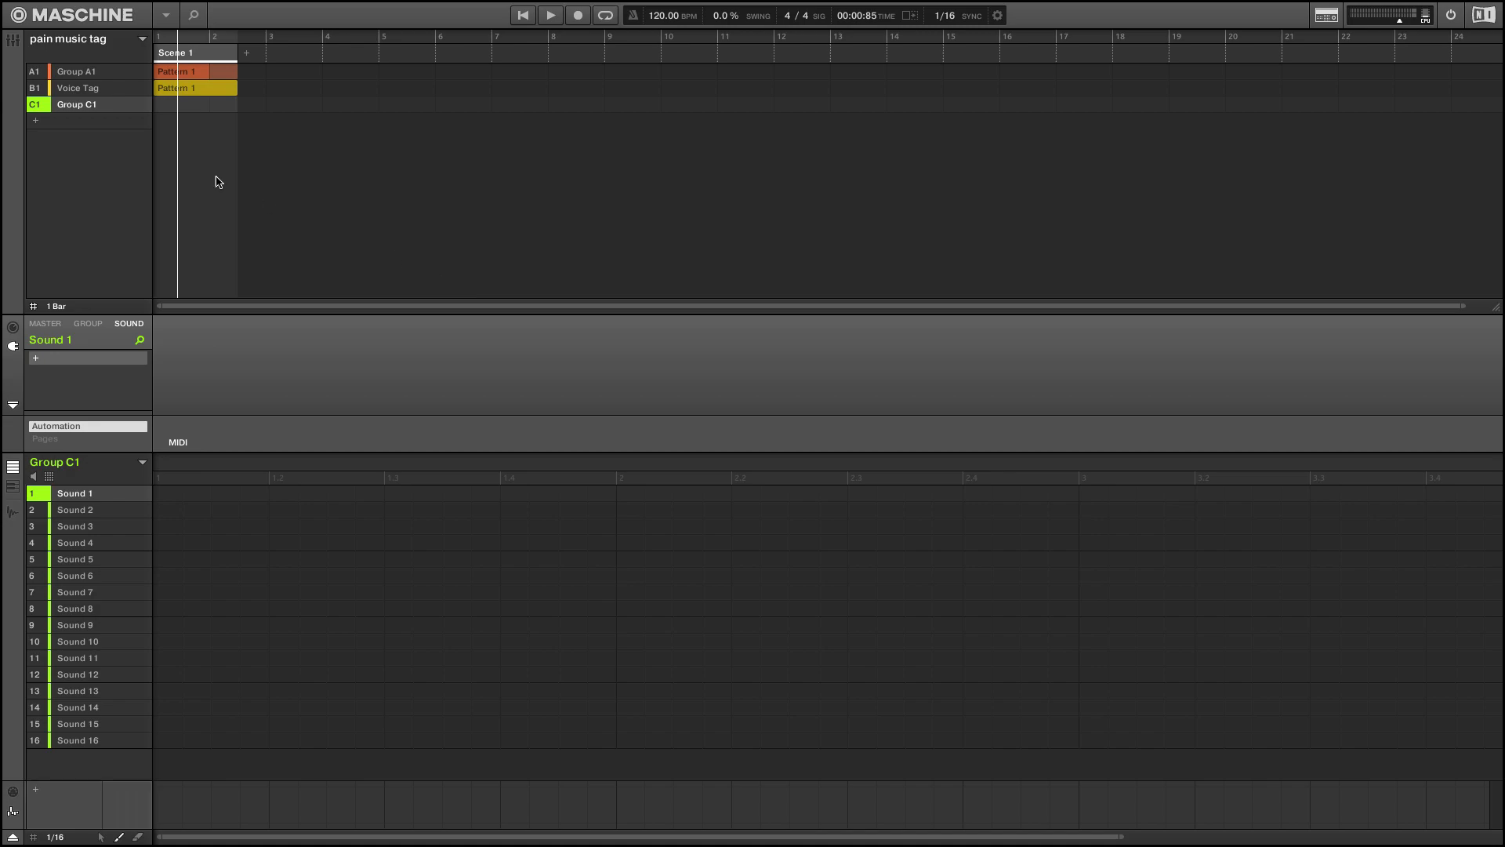
pyautogui.doubleClick(79, 109)
pyautogui.write('Vox')
pyautogui.press('Return')
# Examine the channel settings of the Vox group, comparing master, group and sound levels and the audio input sources for Sound 1
pyautogui.click(14, 328)
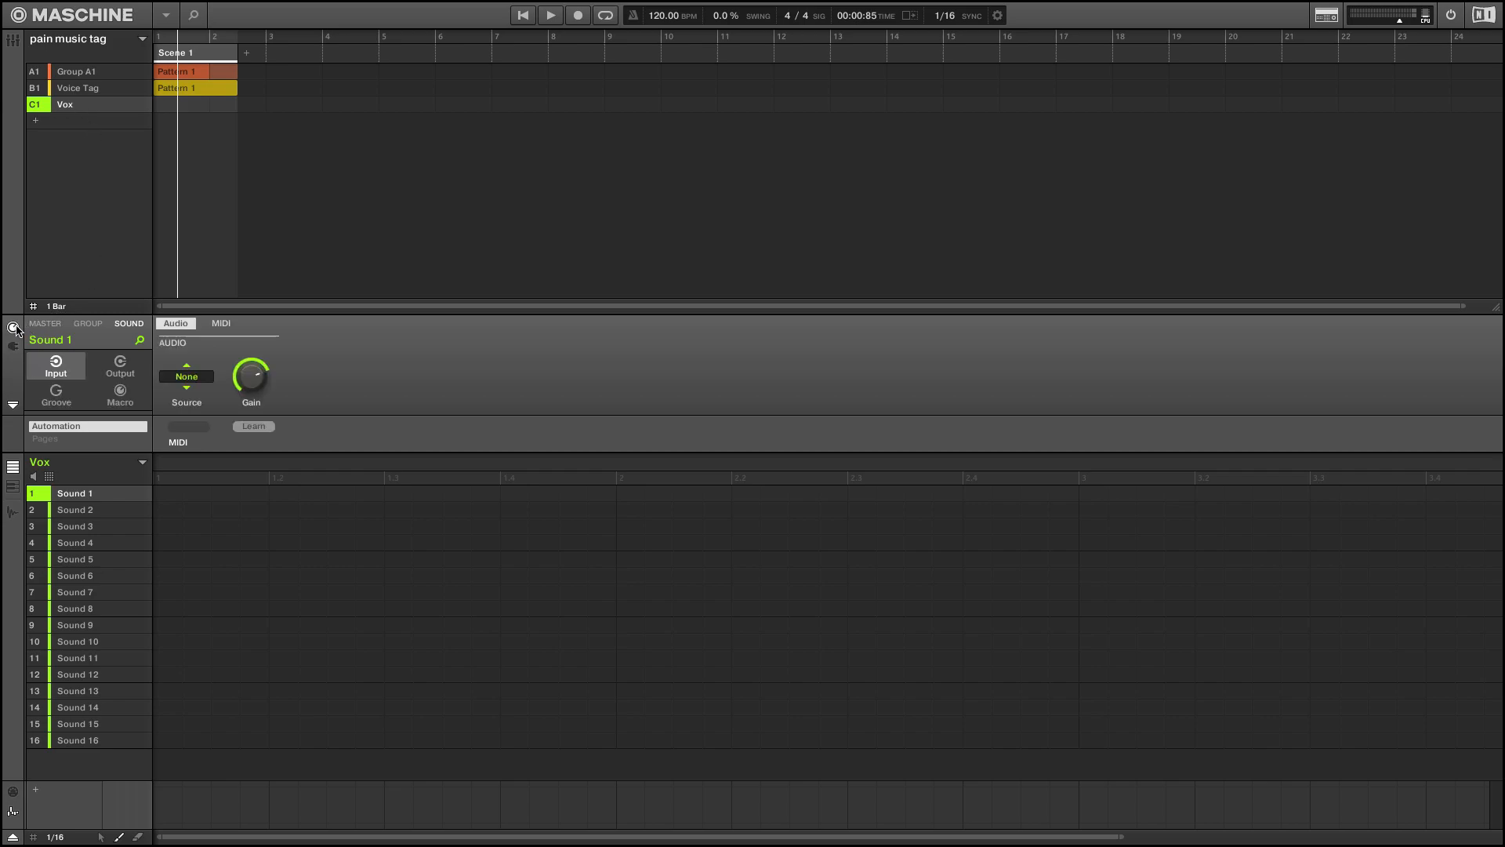
pyautogui.click(128, 372)
pyautogui.click(120, 395)
pyautogui.click(63, 388)
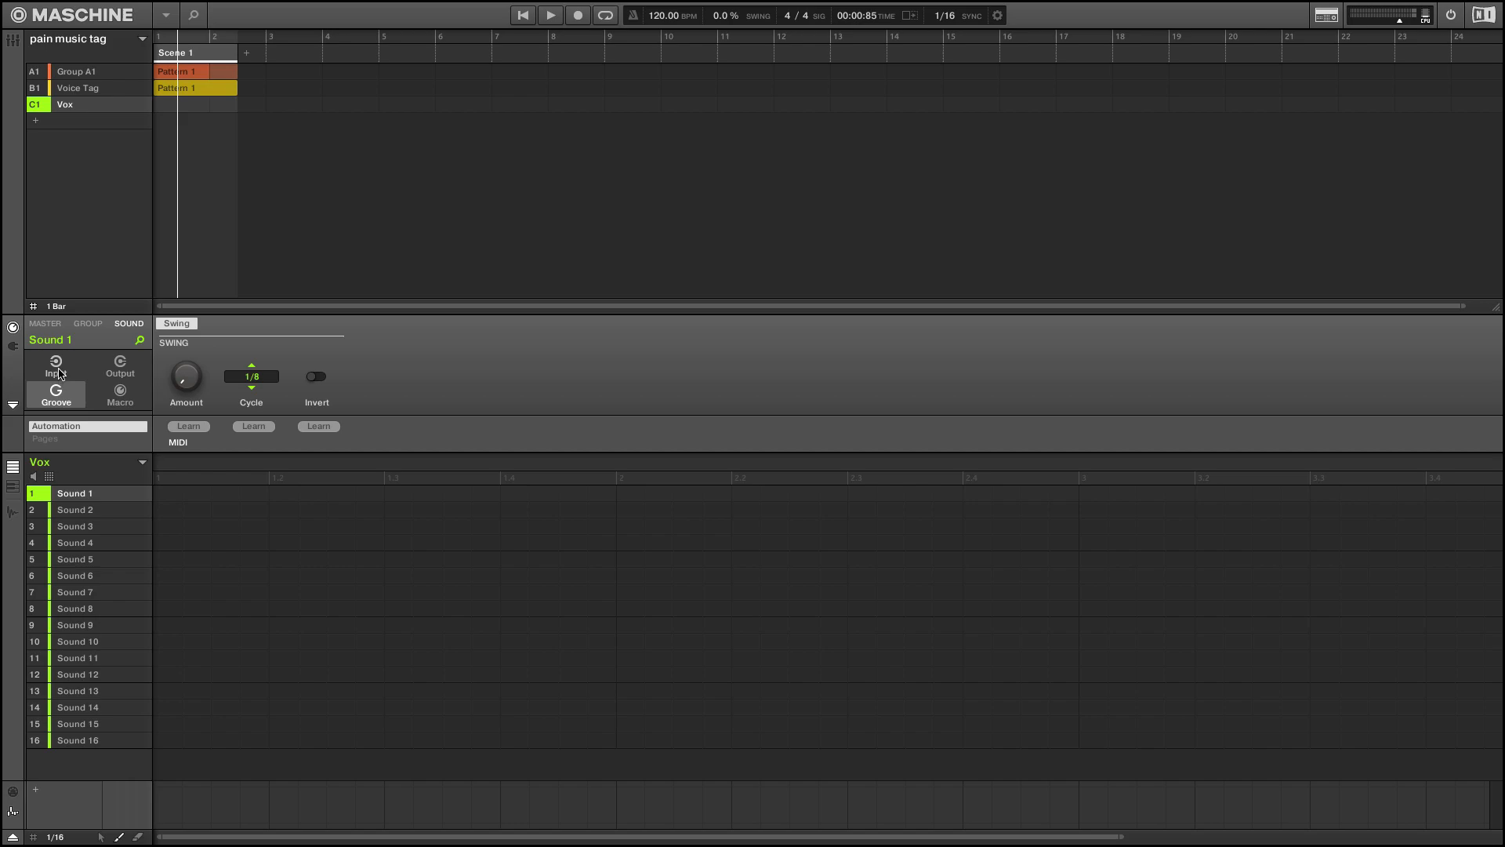
pyautogui.click(60, 373)
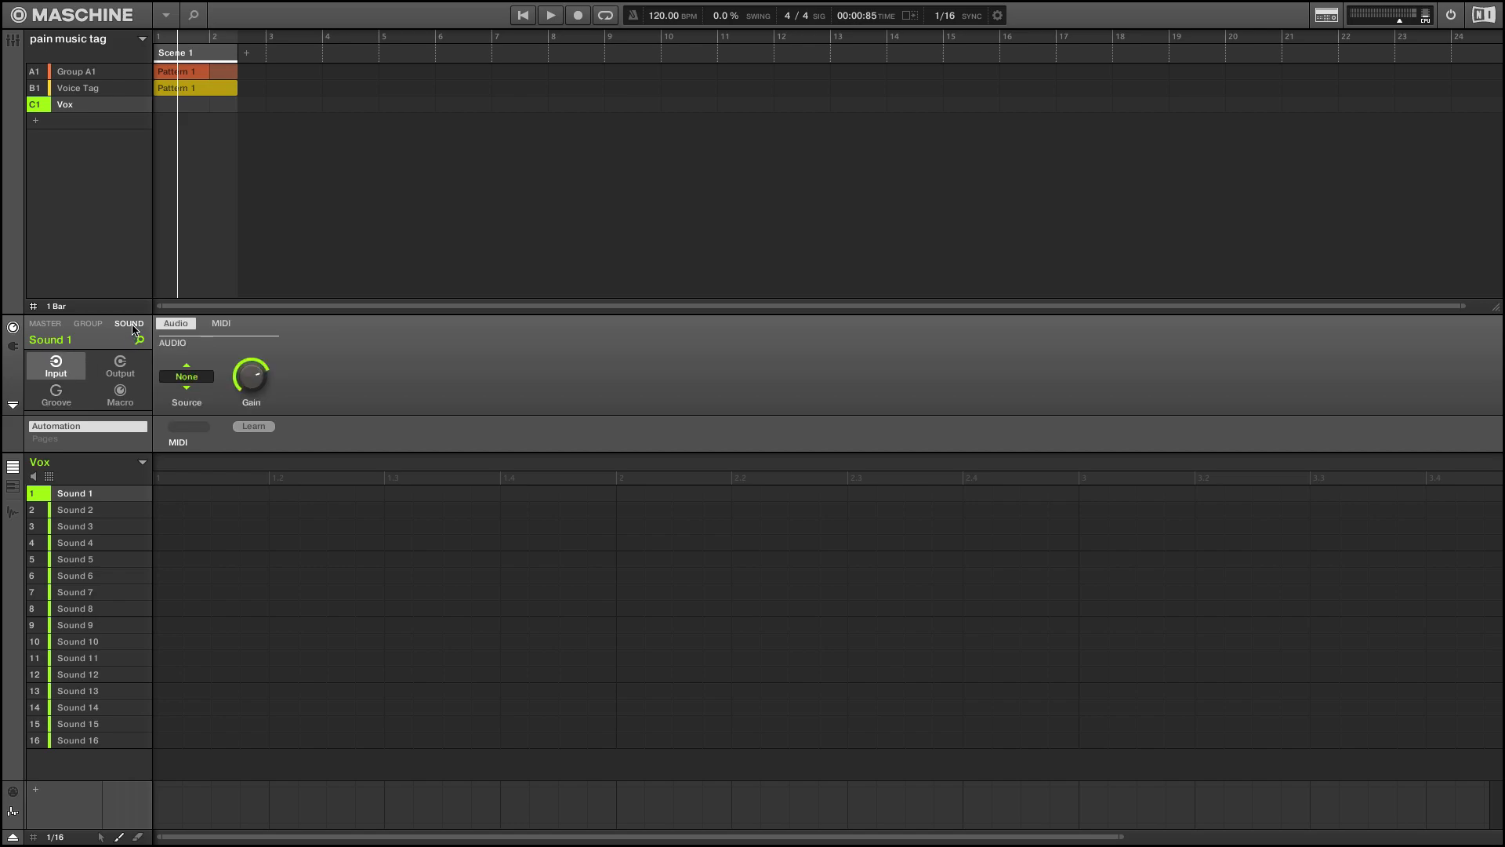
pyautogui.click(100, 323)
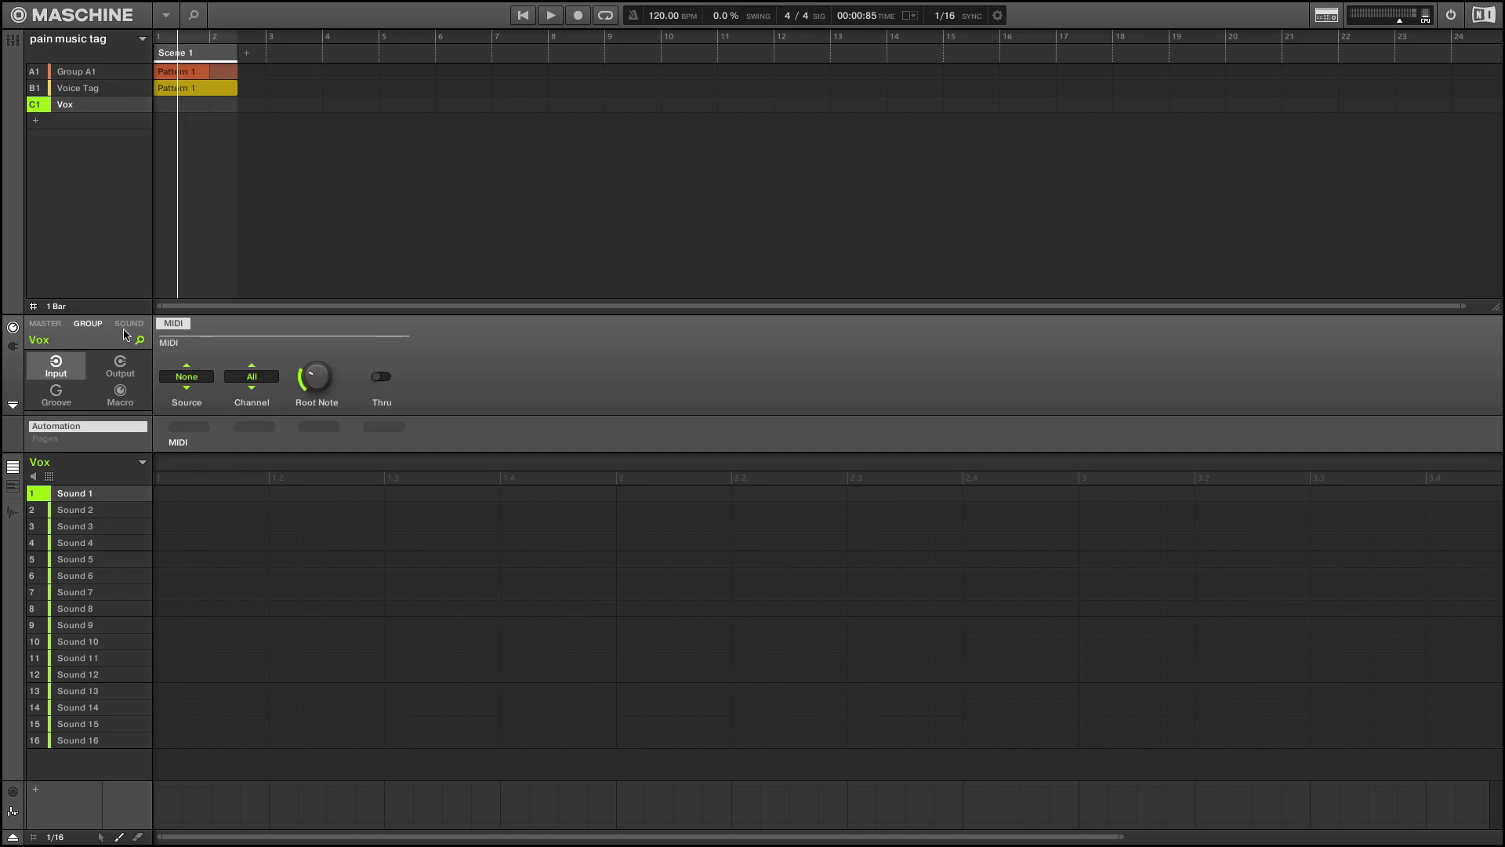
pyautogui.click(130, 324)
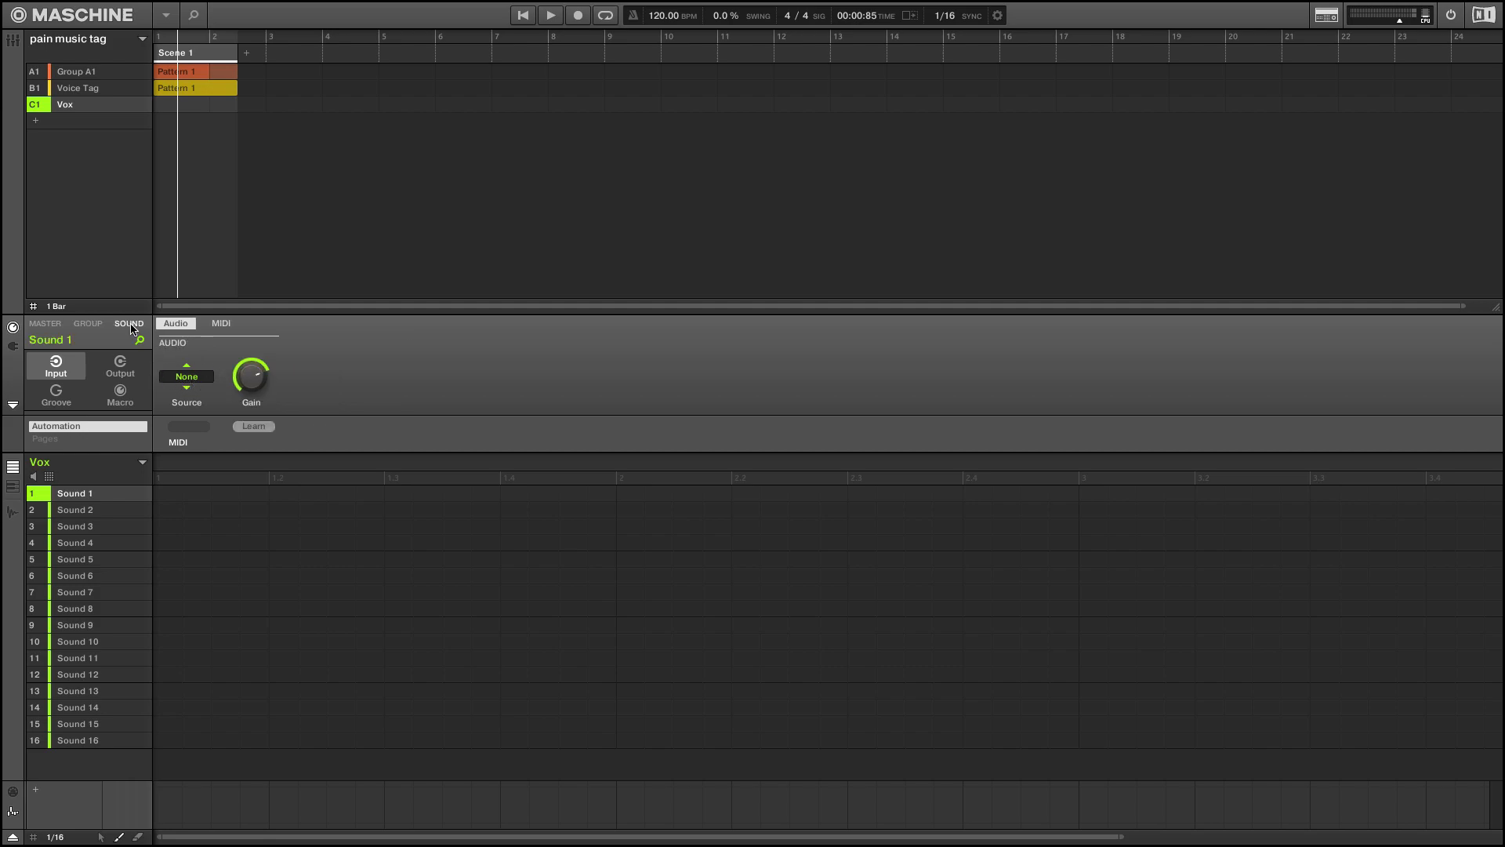
pyautogui.click(49, 325)
pyautogui.click(129, 324)
pyautogui.click(194, 378)
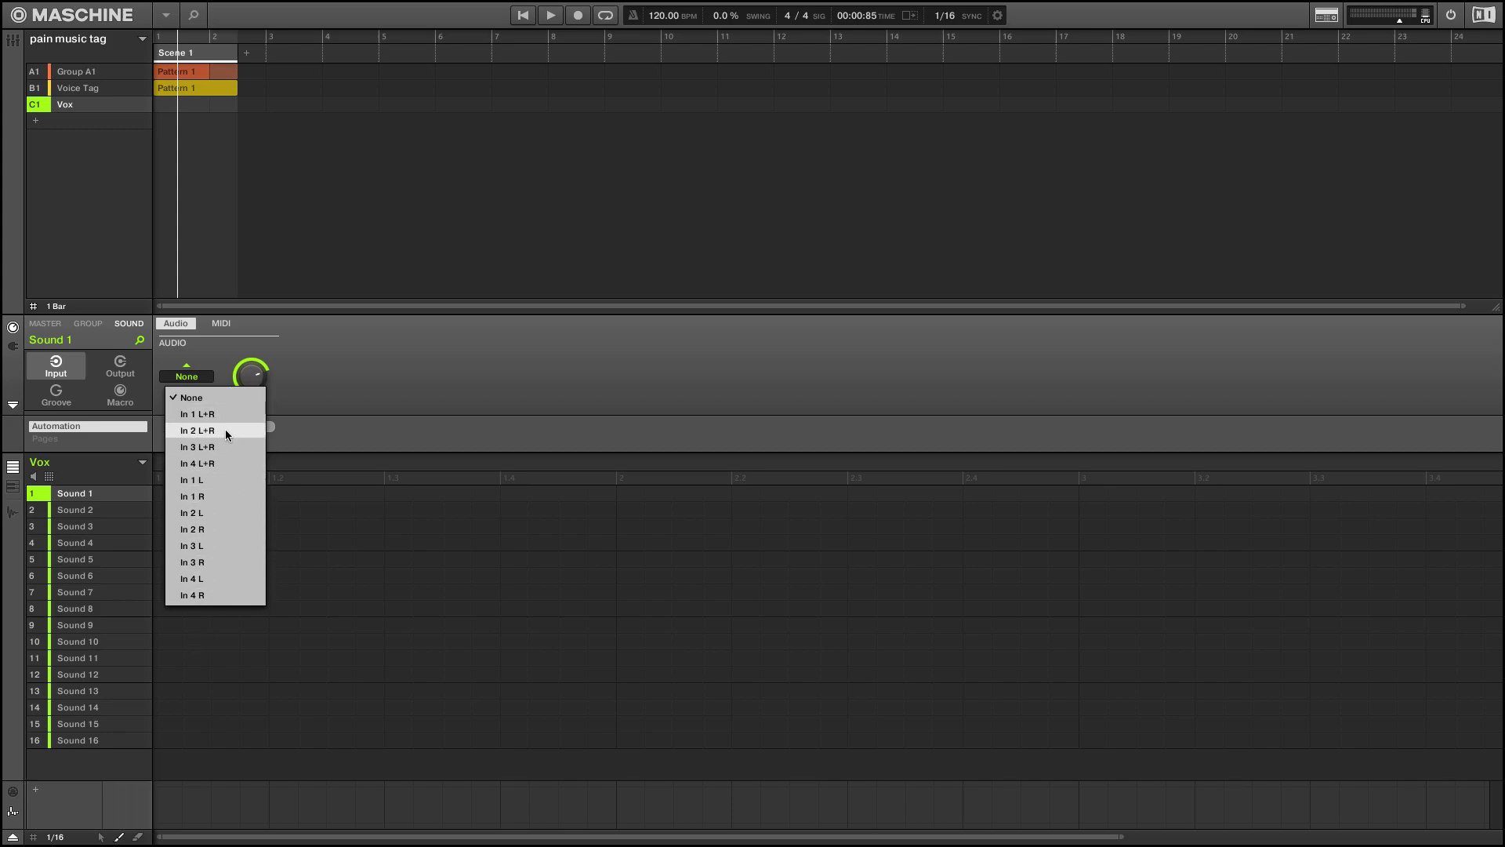
pyautogui.click(392, 387)
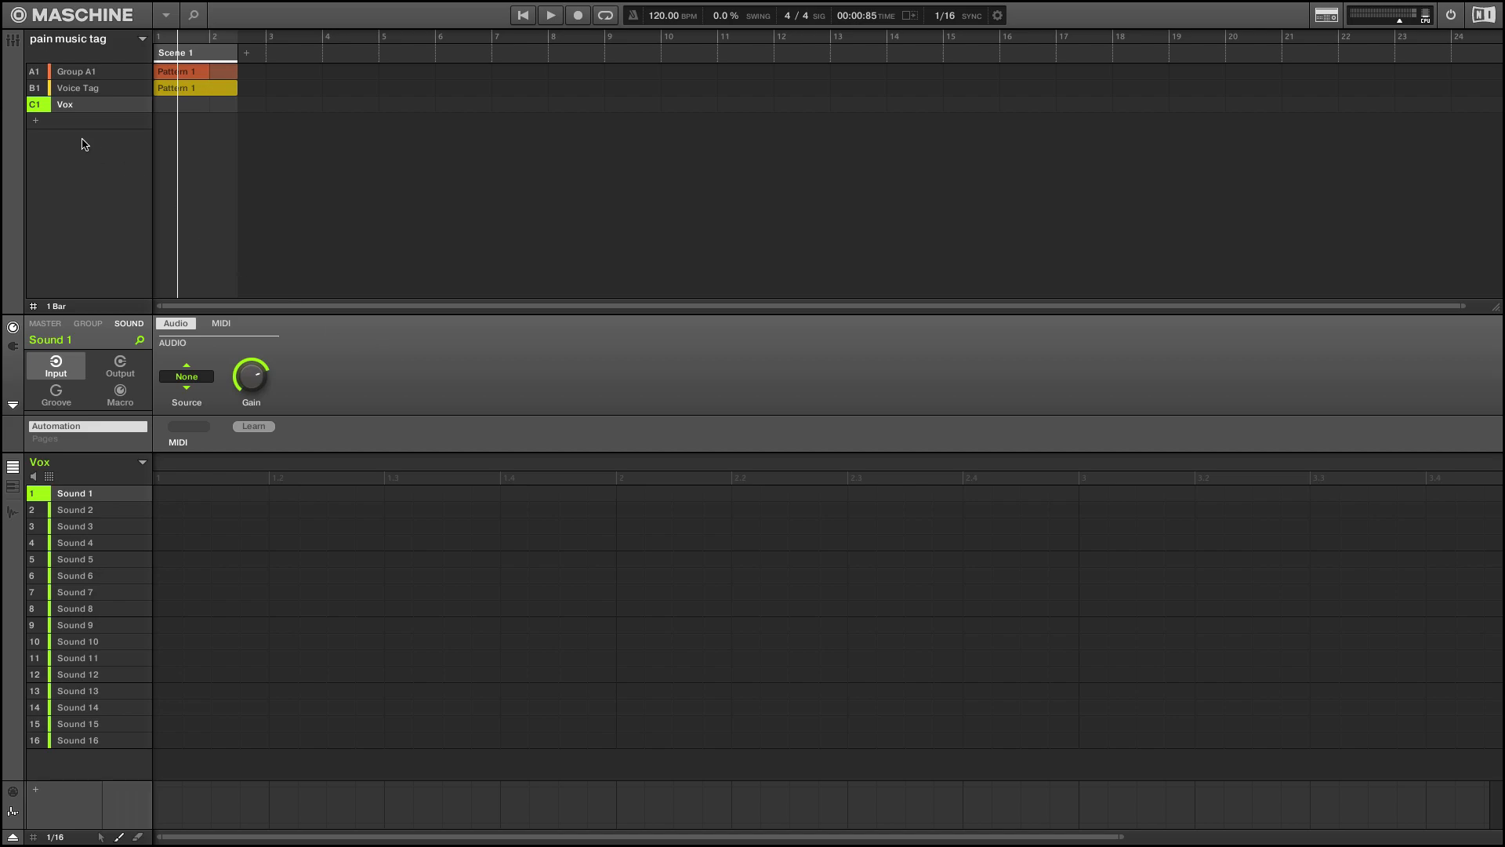
# Delete the Vox group from the project
pyautogui.rightClick(64, 105)
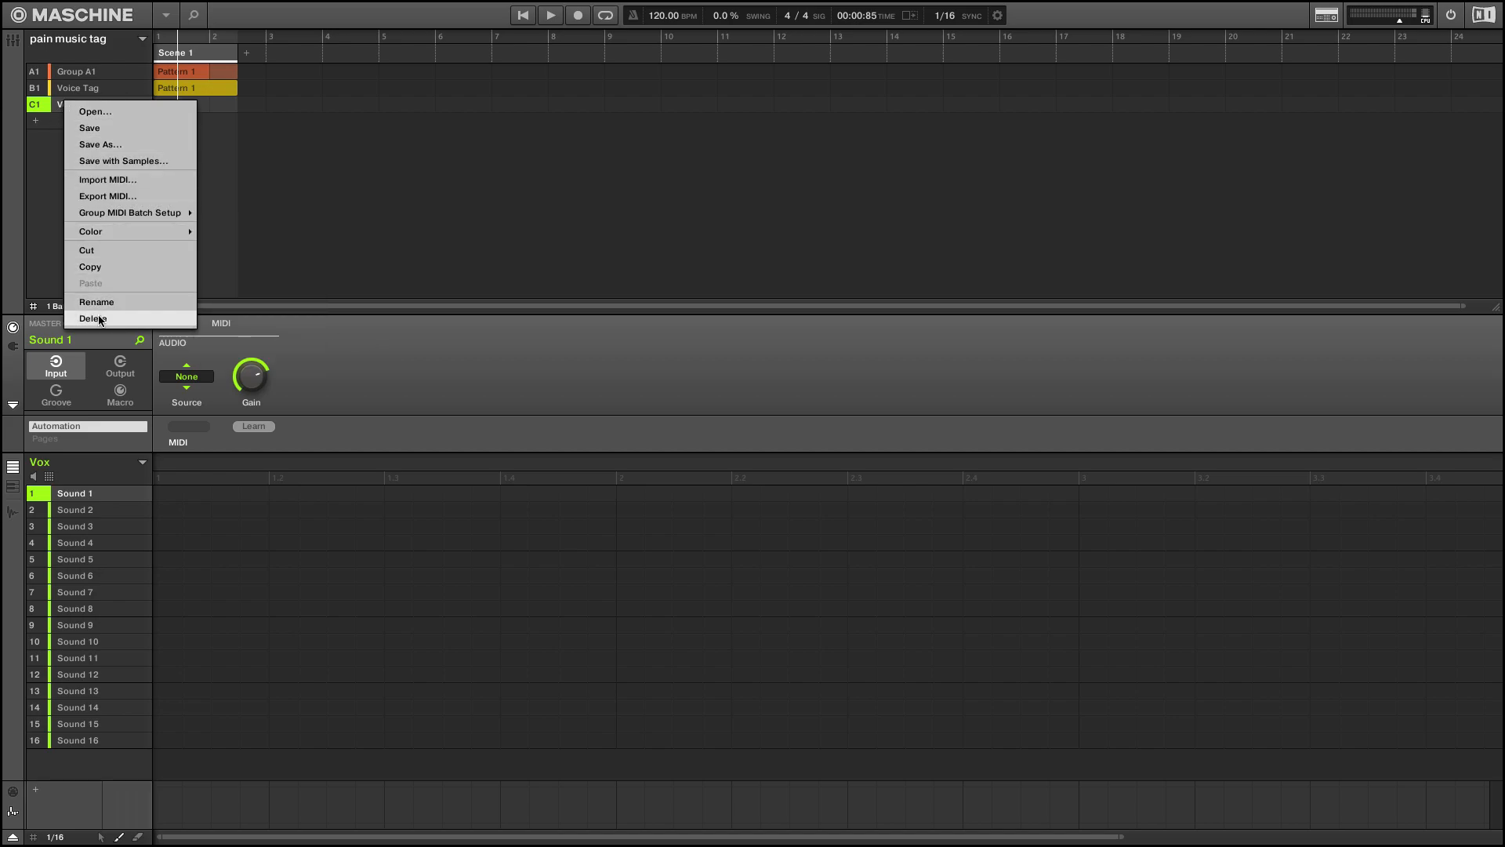
pyautogui.click(100, 320)
# Audition the recorded voice tag sample in Group A1's sample editor
pyautogui.click(84, 75)
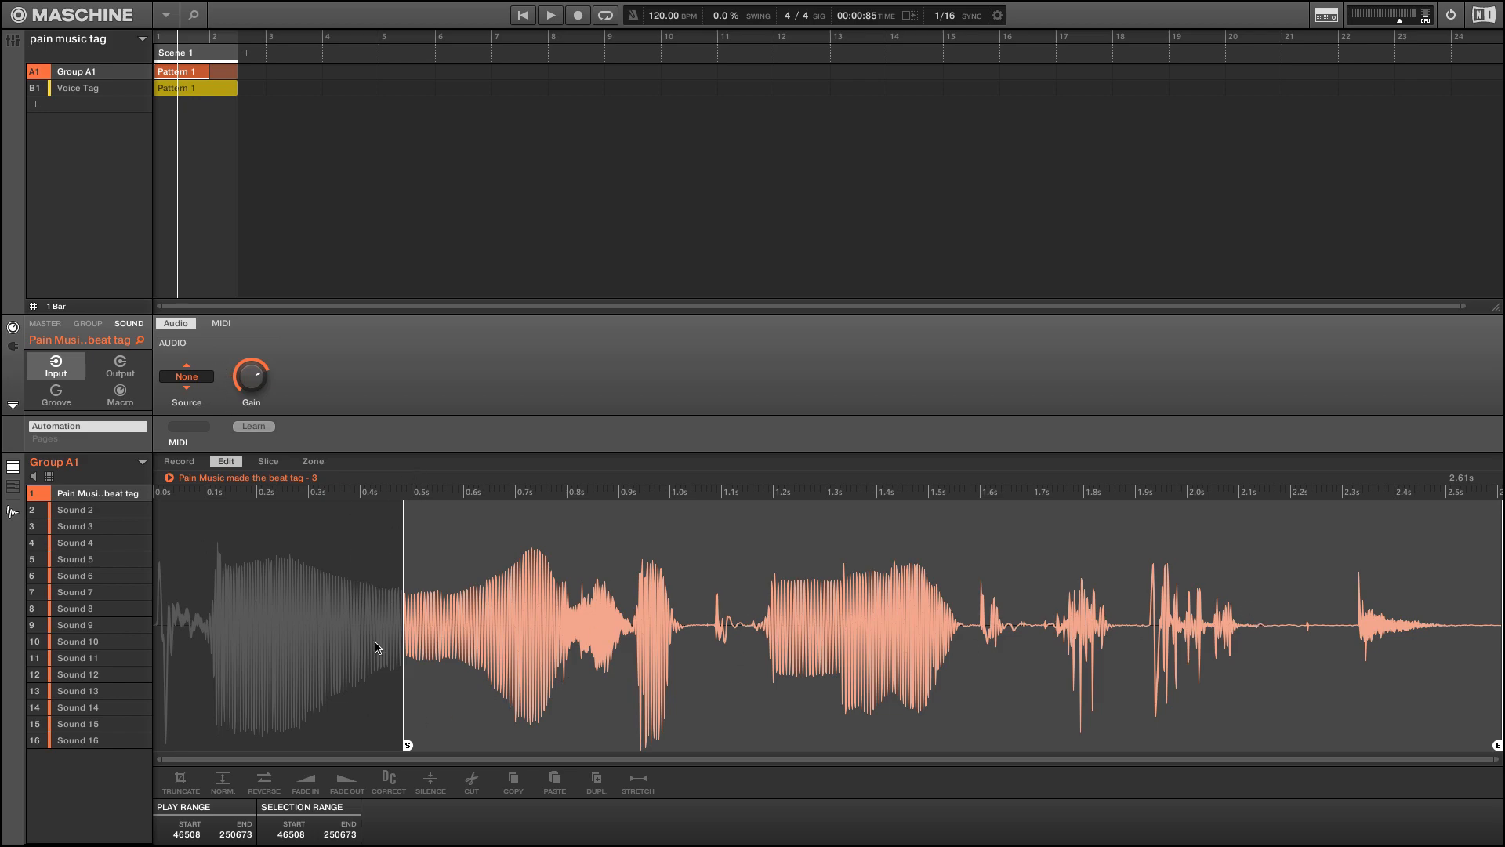
pyautogui.click(169, 478)
pyautogui.click(170, 478)
pyautogui.click(170, 478)
pyautogui.click(170, 478)
# Mute Group A1 and play back the Voice Tag group's pattern on its own
pyautogui.click(79, 91)
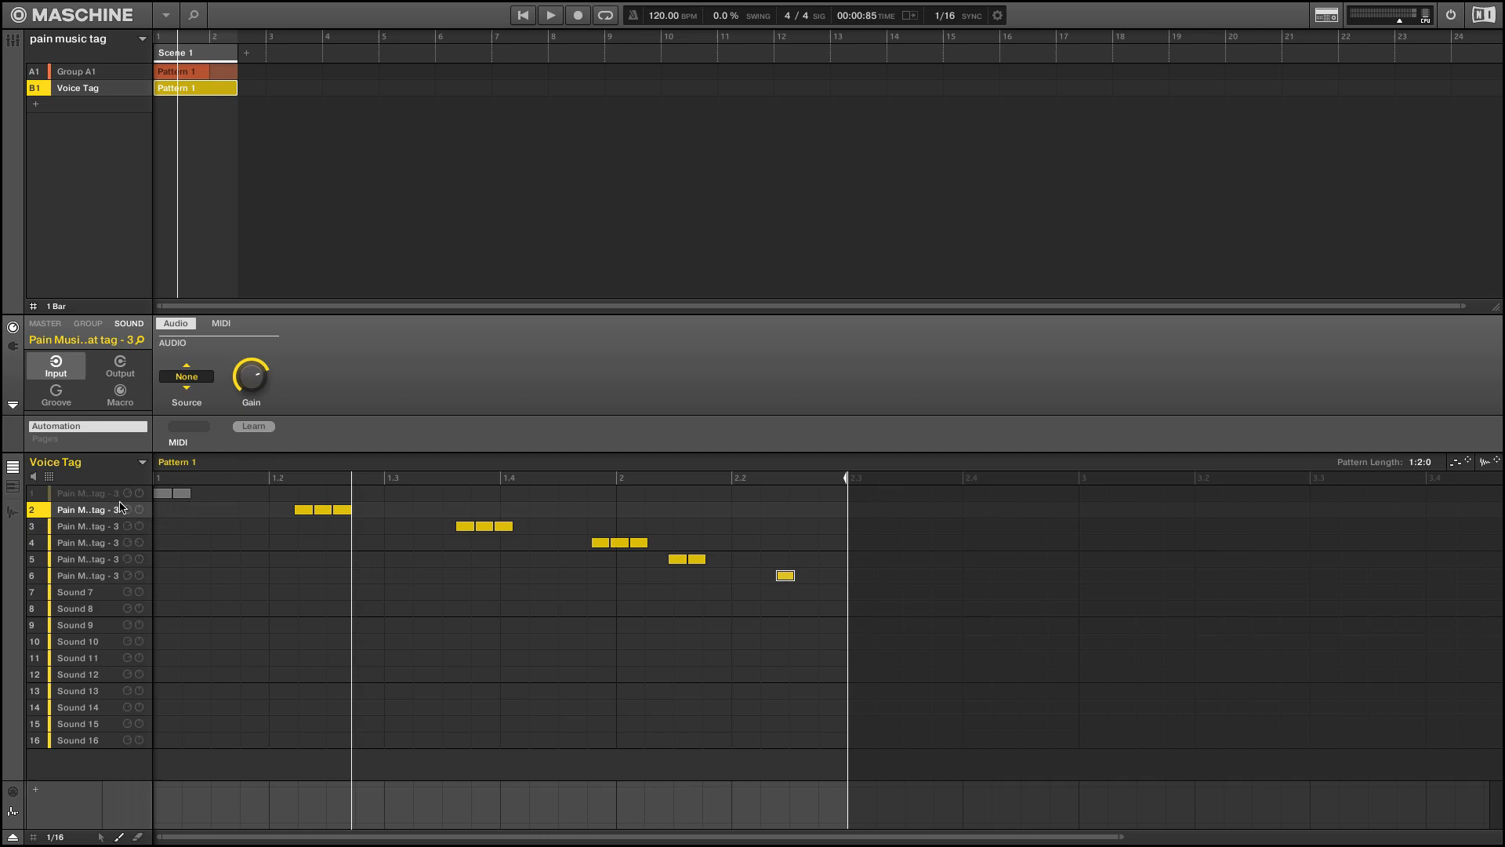
pyautogui.click(43, 73)
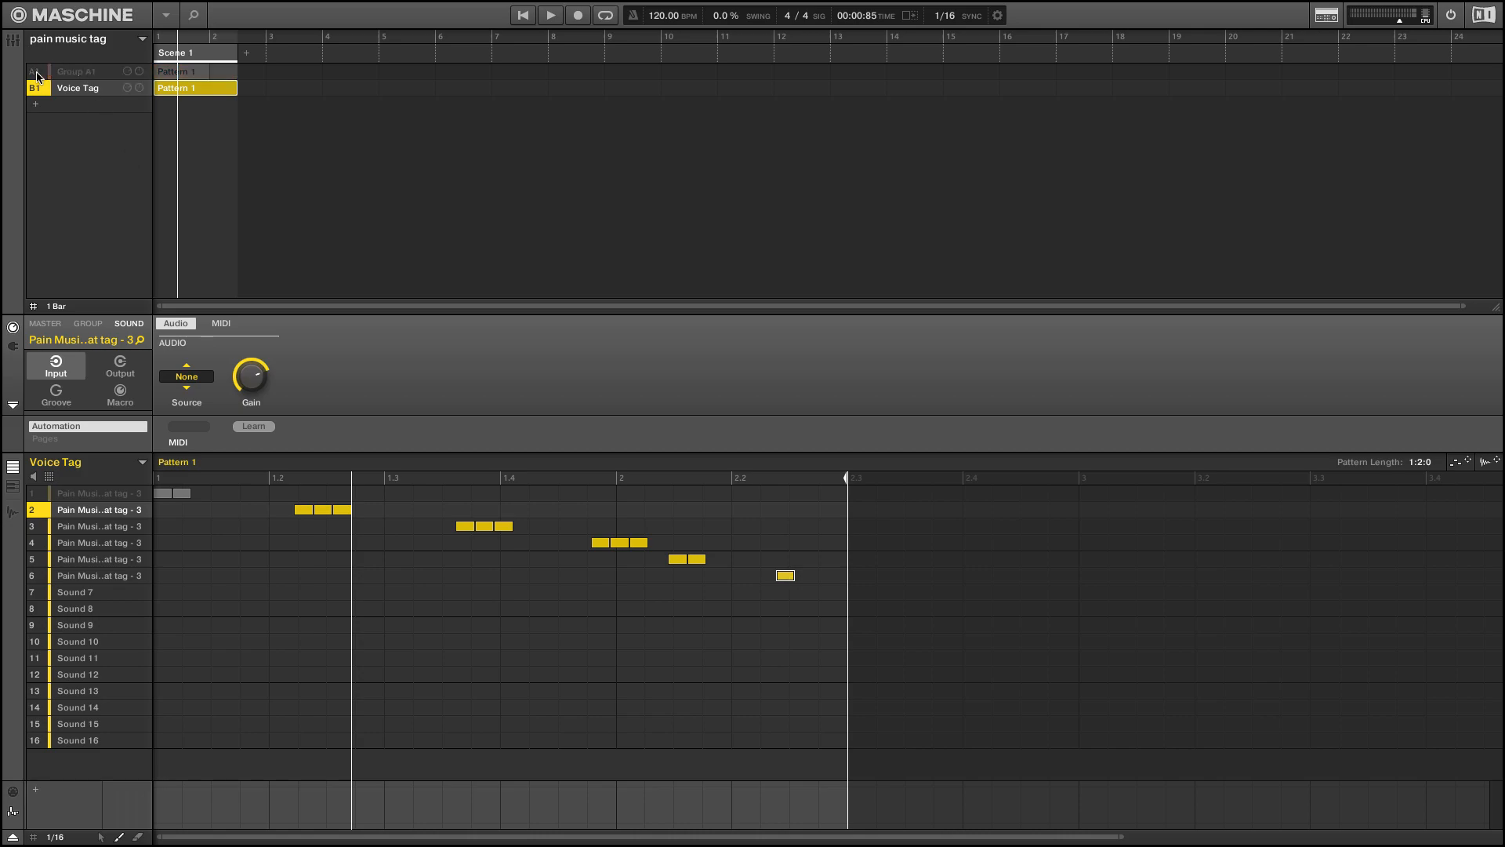
pyautogui.press('space')
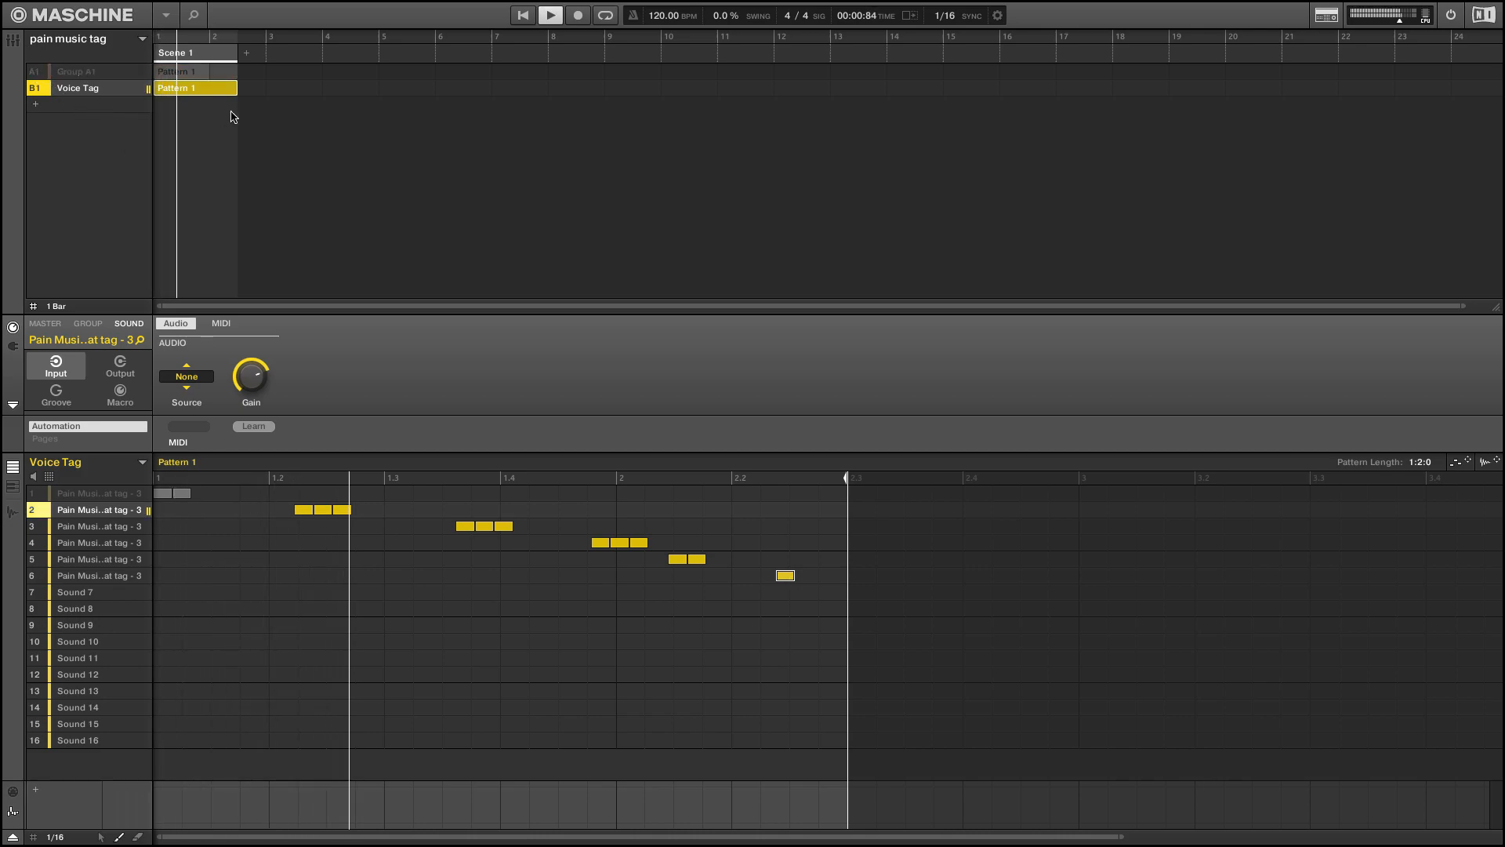
pyautogui.press('space')
# Inspect the Voice Tag group's effect chain in both the arrange and mix views and audition the pattern
pyautogui.click(88, 323)
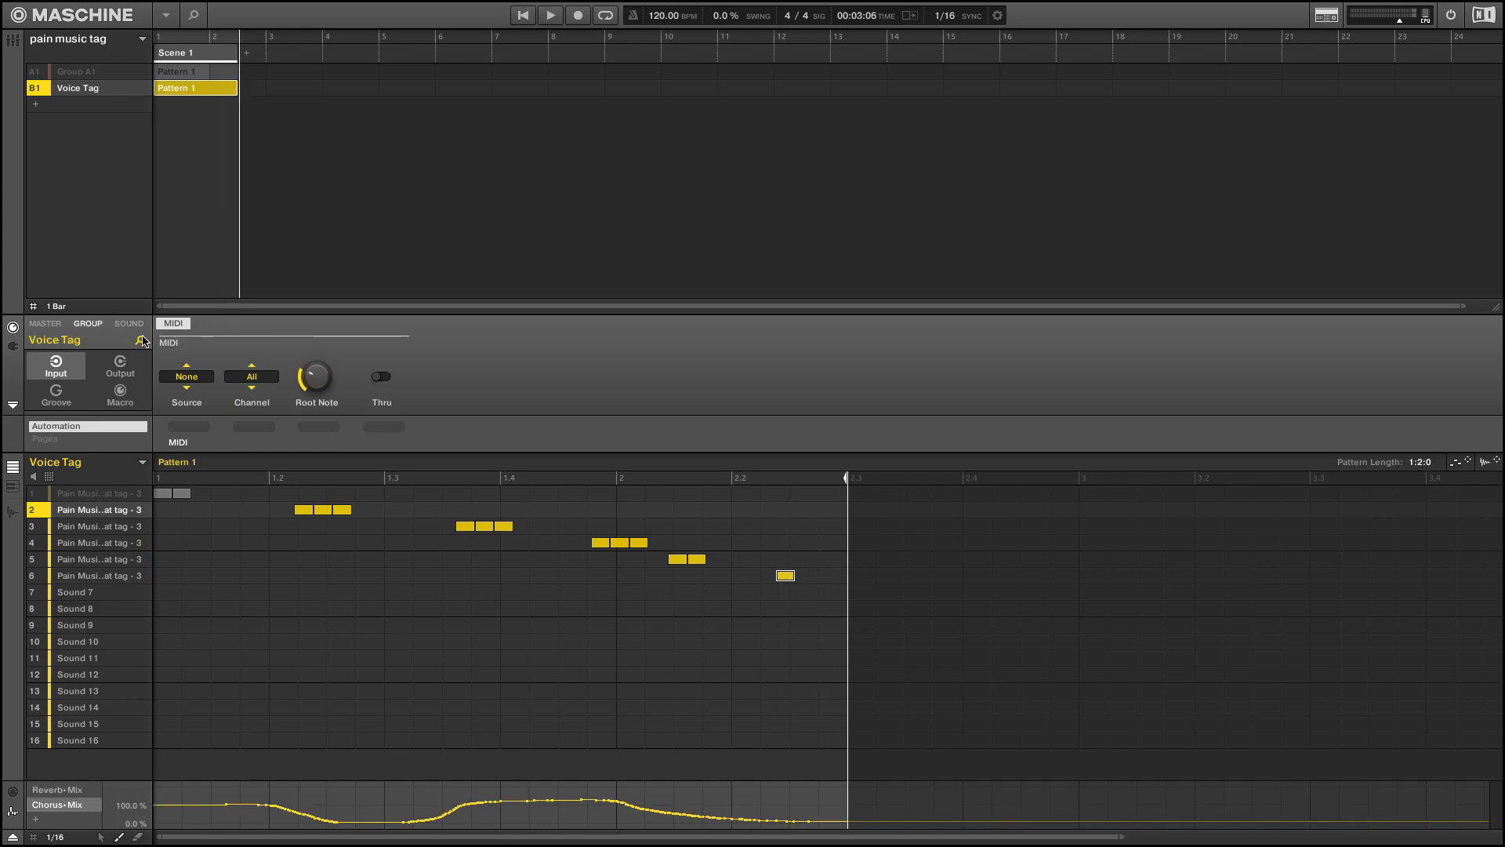
pyautogui.click(13, 346)
pyautogui.scroll(-2, 71, 380)
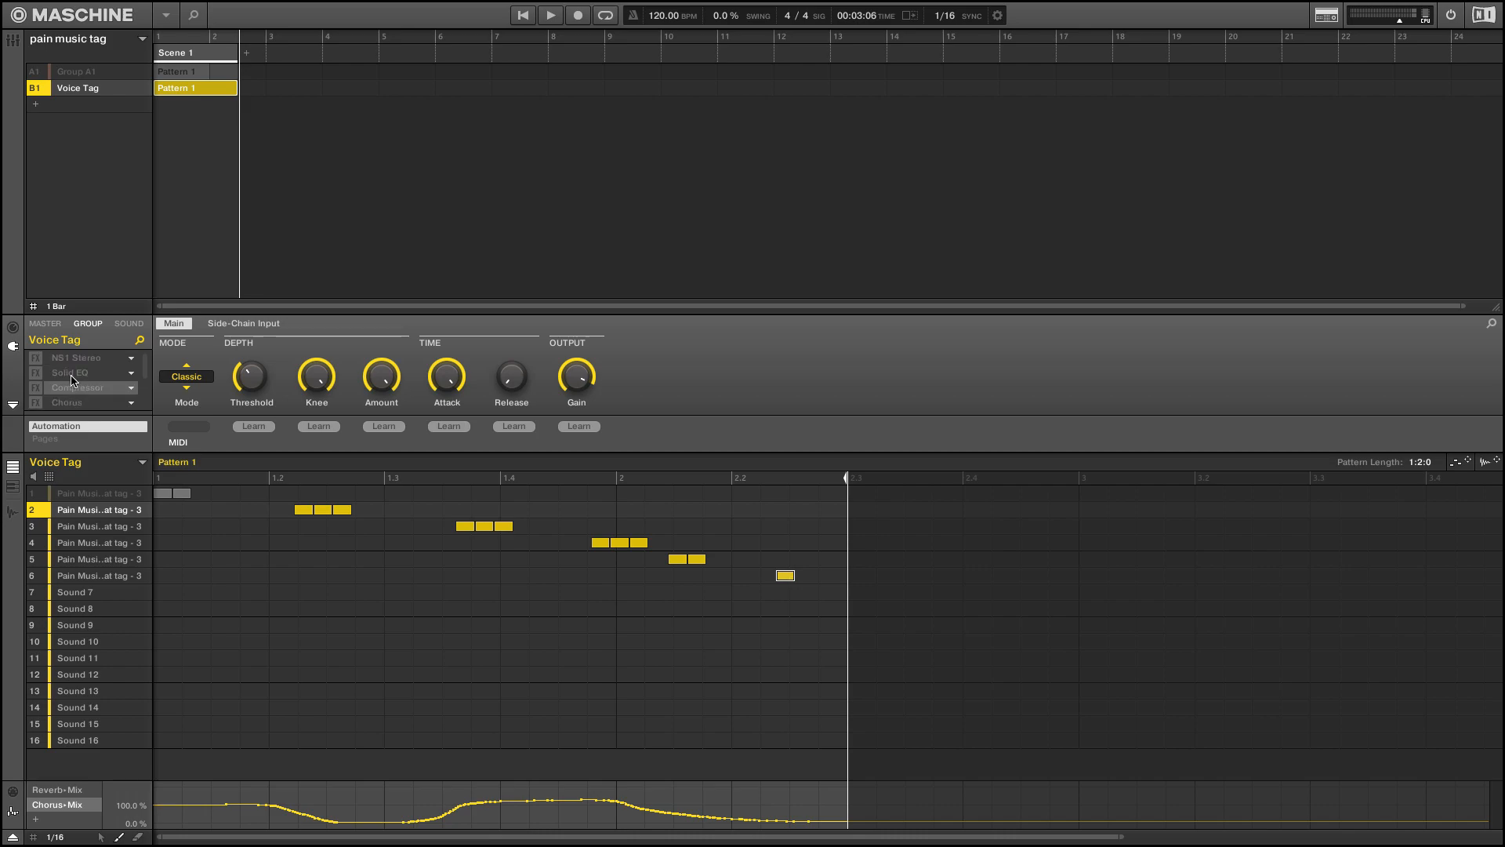
pyautogui.press('Tab')
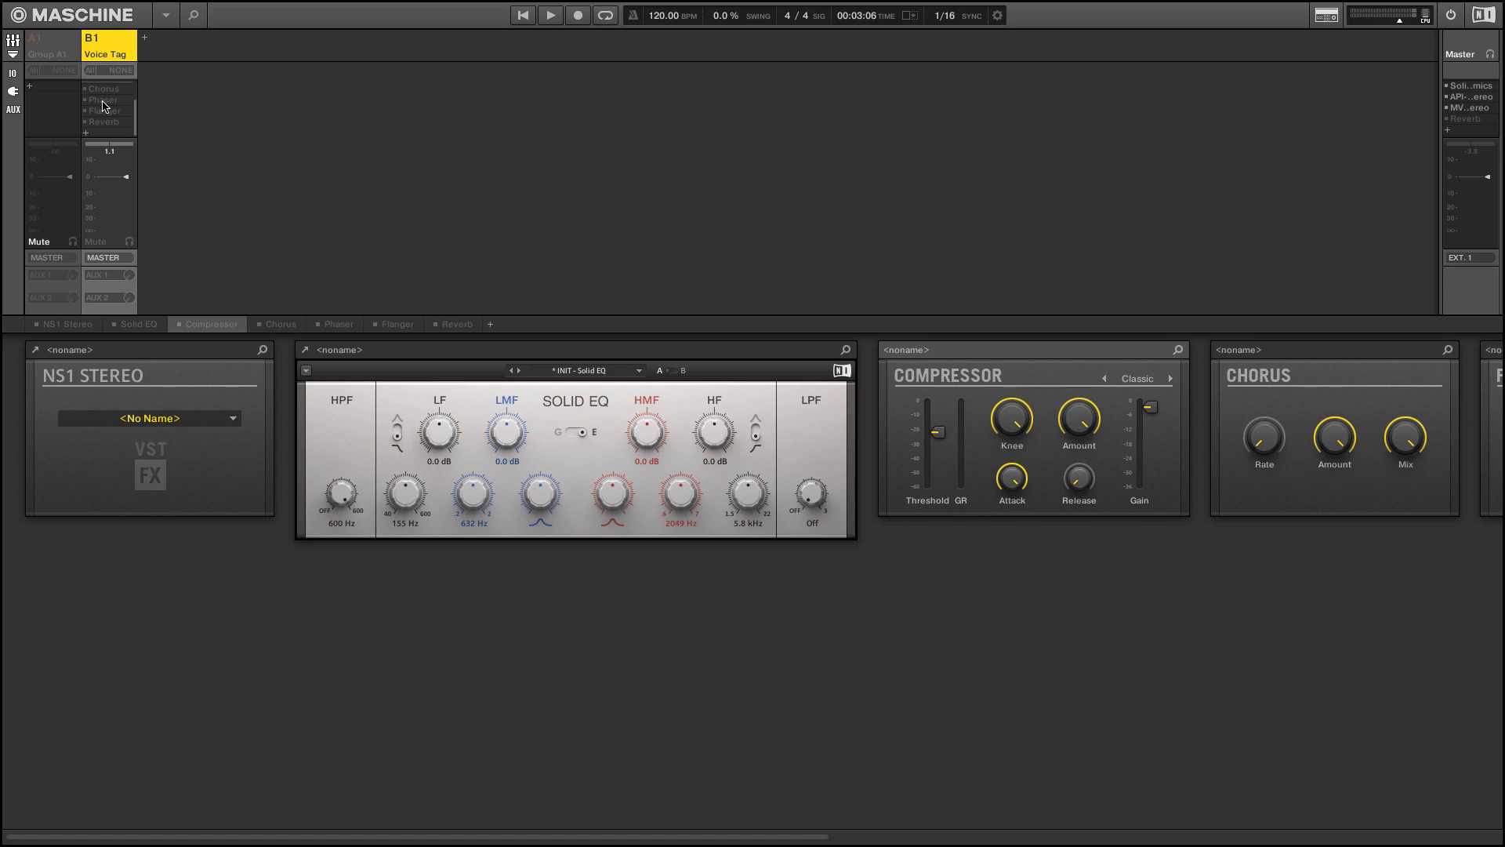
pyautogui.press('Tab')
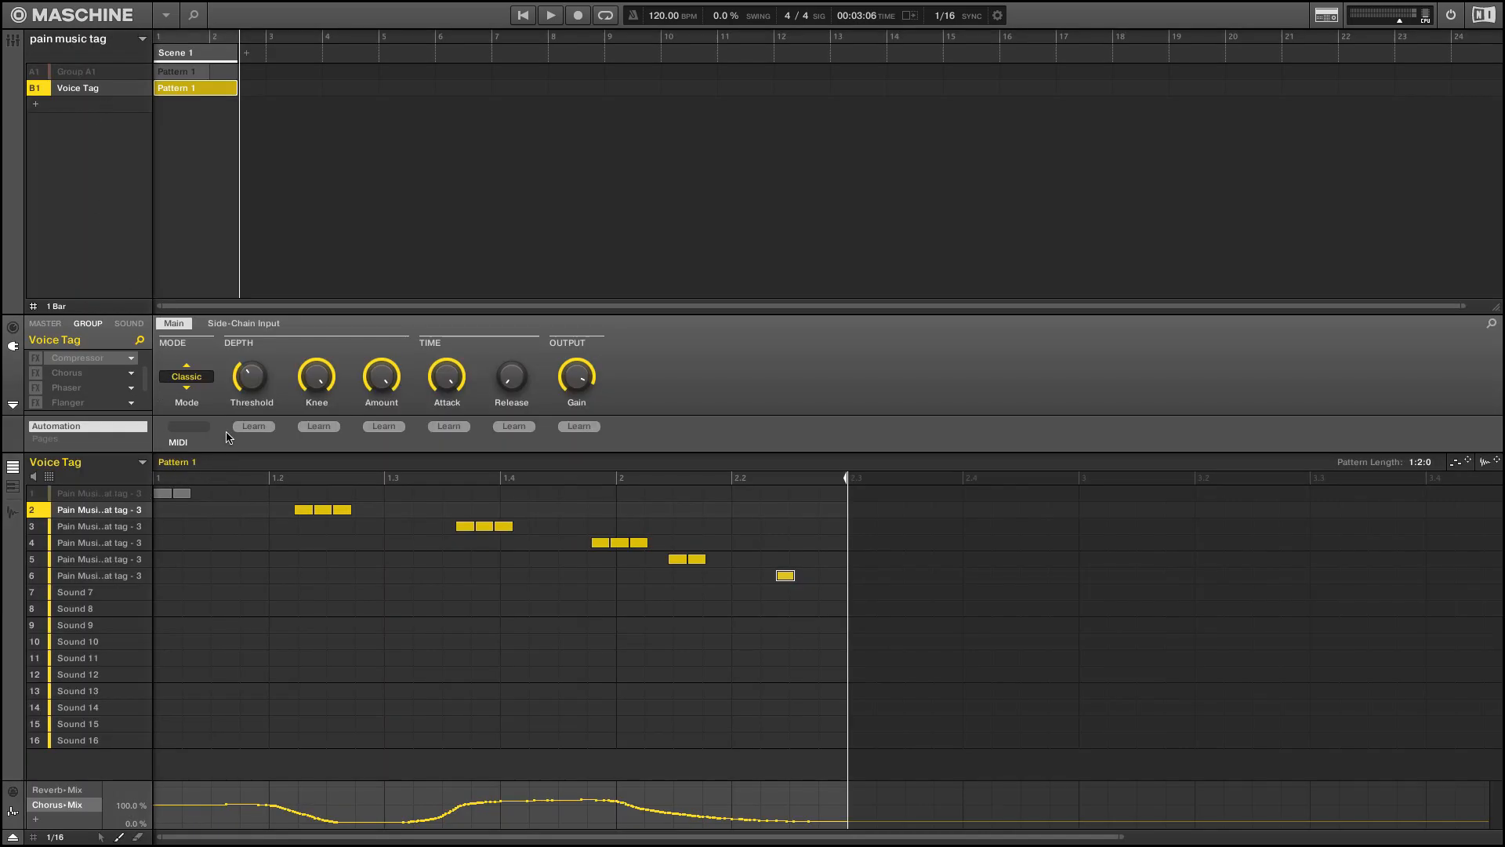
pyautogui.press('space')
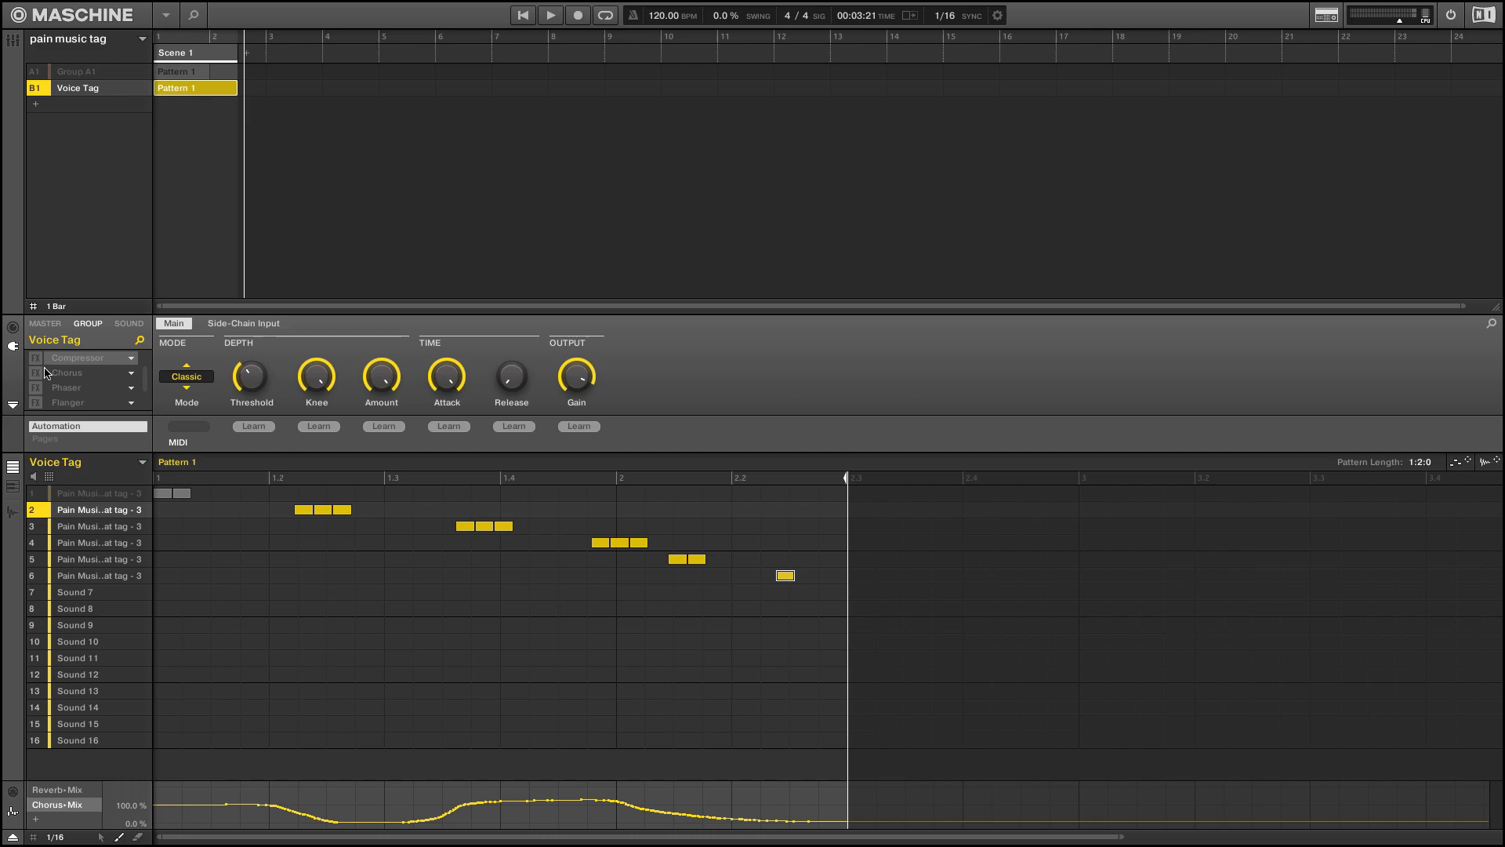
# Show the Voice Tag effects in the mix view and check the library's user effects from the NS1 Stereo slot
pyautogui.scroll(2, 54, 380)
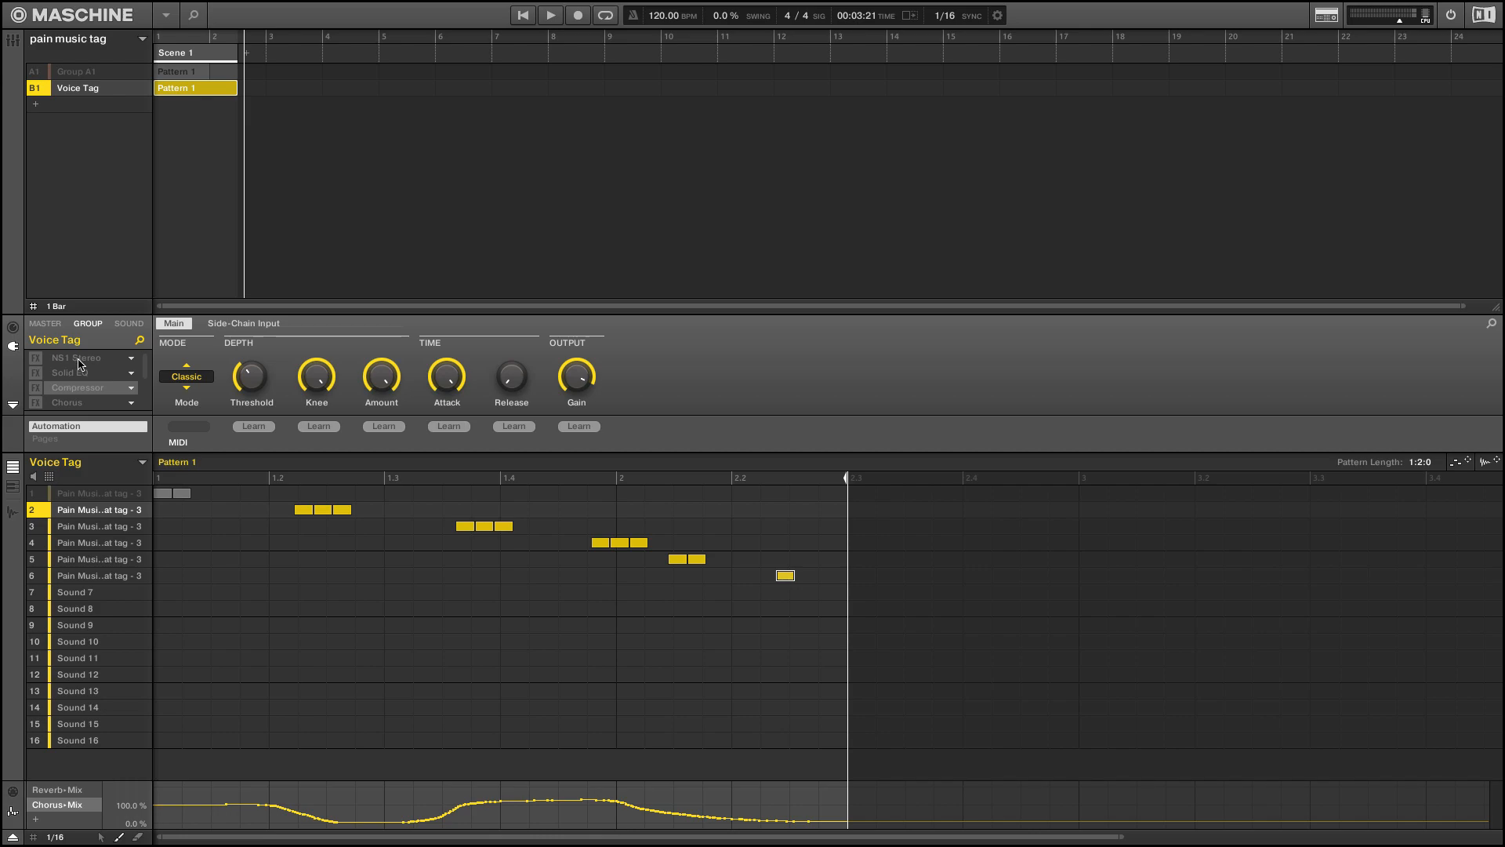
pyautogui.press('Tab')
pyautogui.scroll(2, 113, 108)
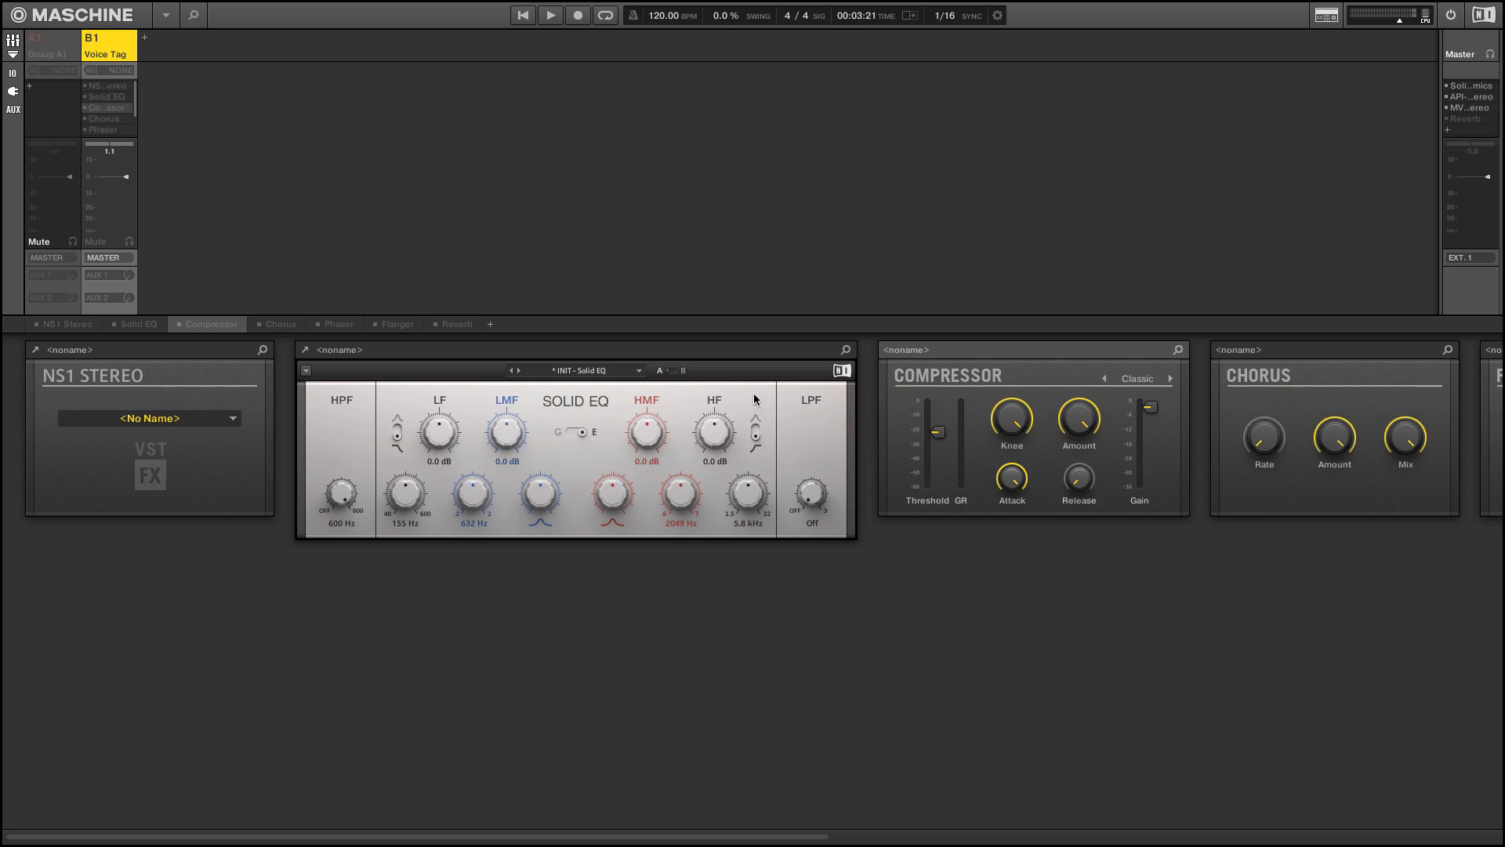
pyautogui.click(265, 358)
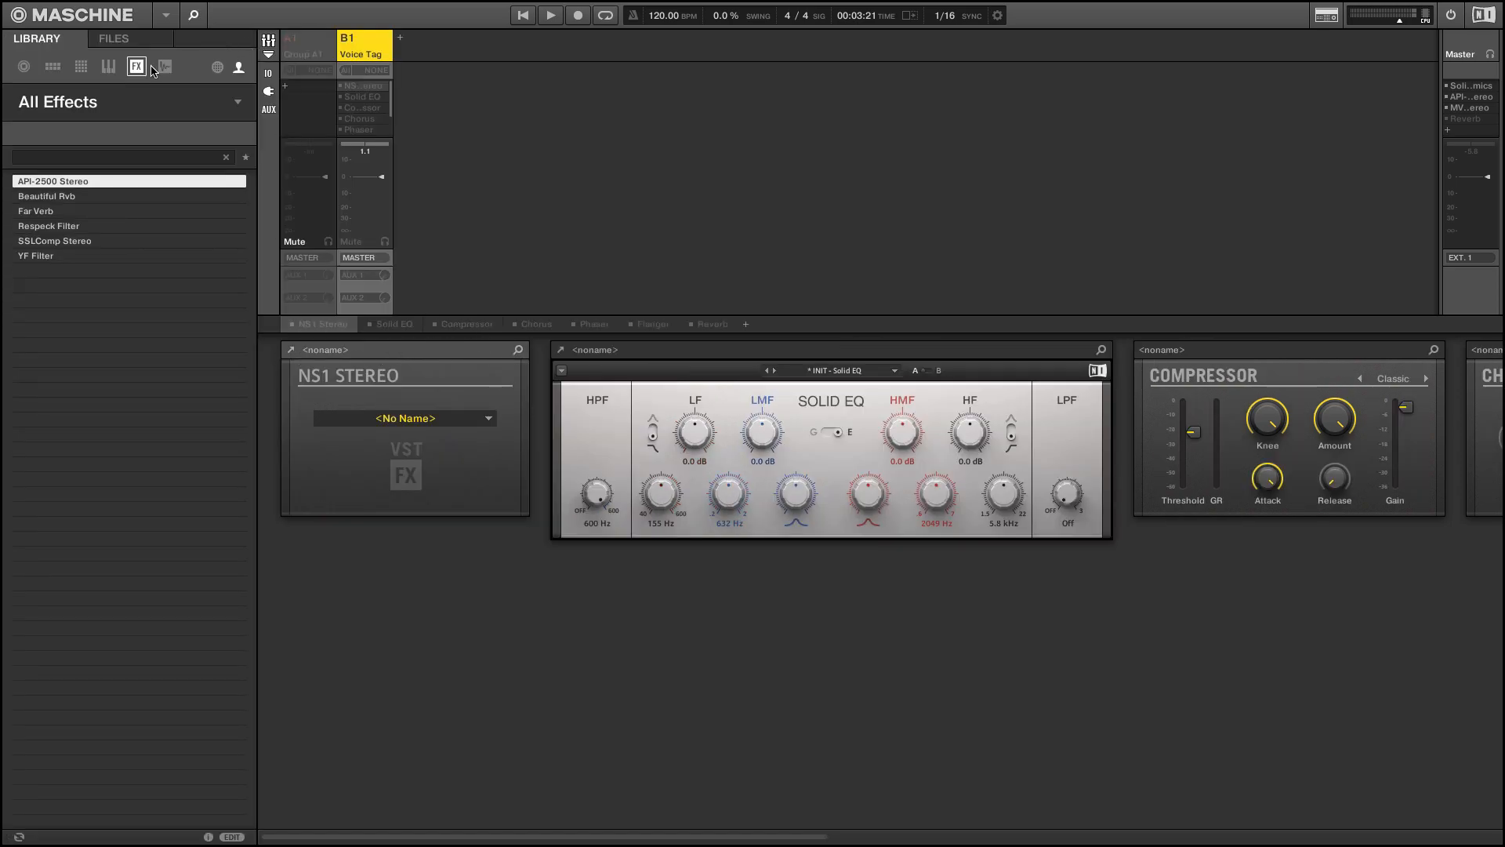
pyautogui.click(198, 18)
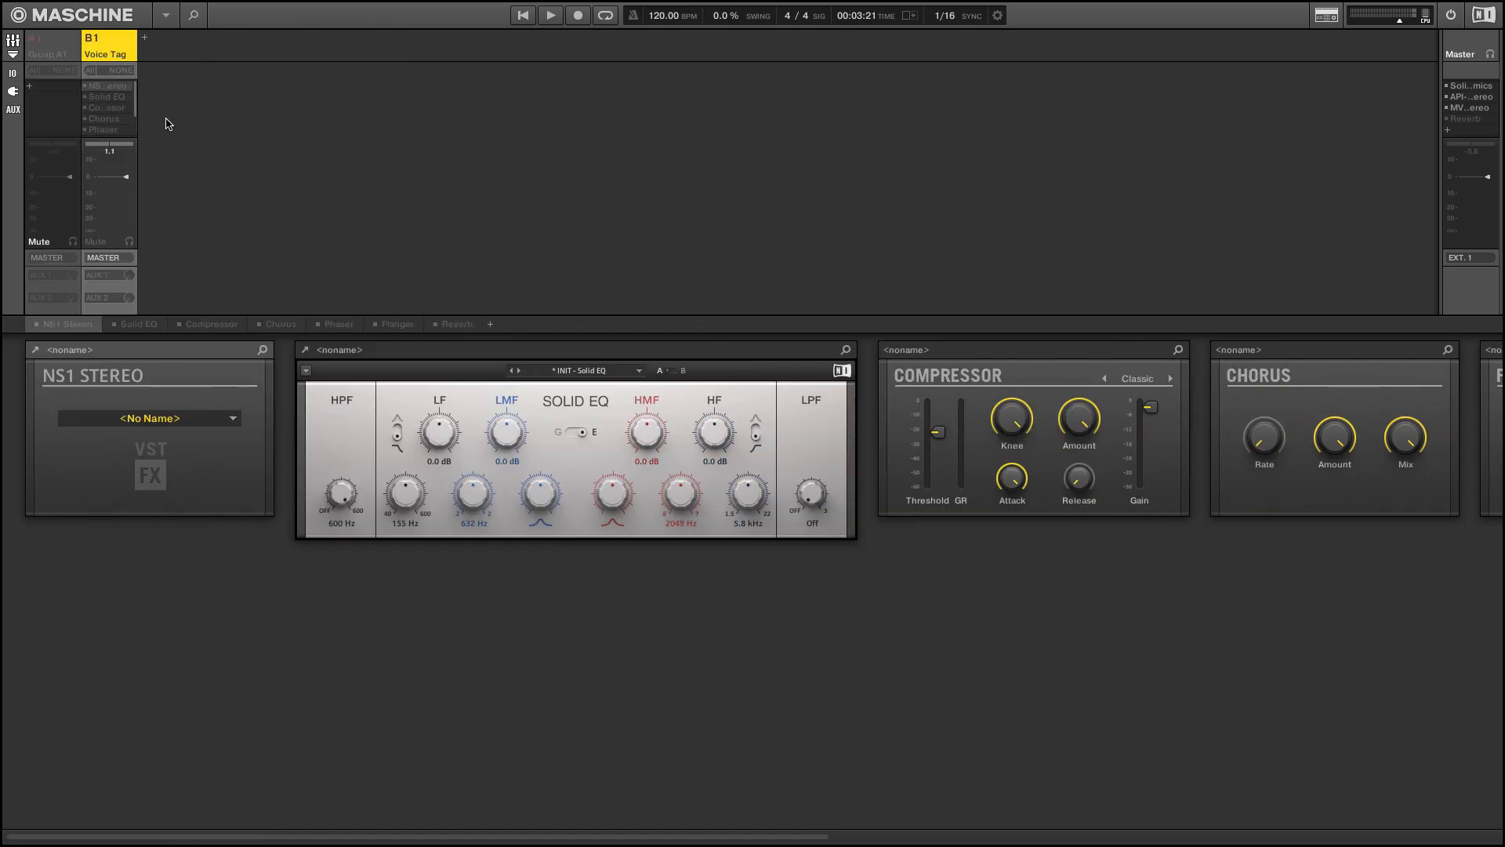
# Enable the NS1 Stereo noise suppressor on the Voice Tag group and audition the pattern with the plug-in's window open
pyautogui.doubleClick(87, 90)
pyautogui.moveTo(1012, 316); pyautogui.dragTo(810, 316)
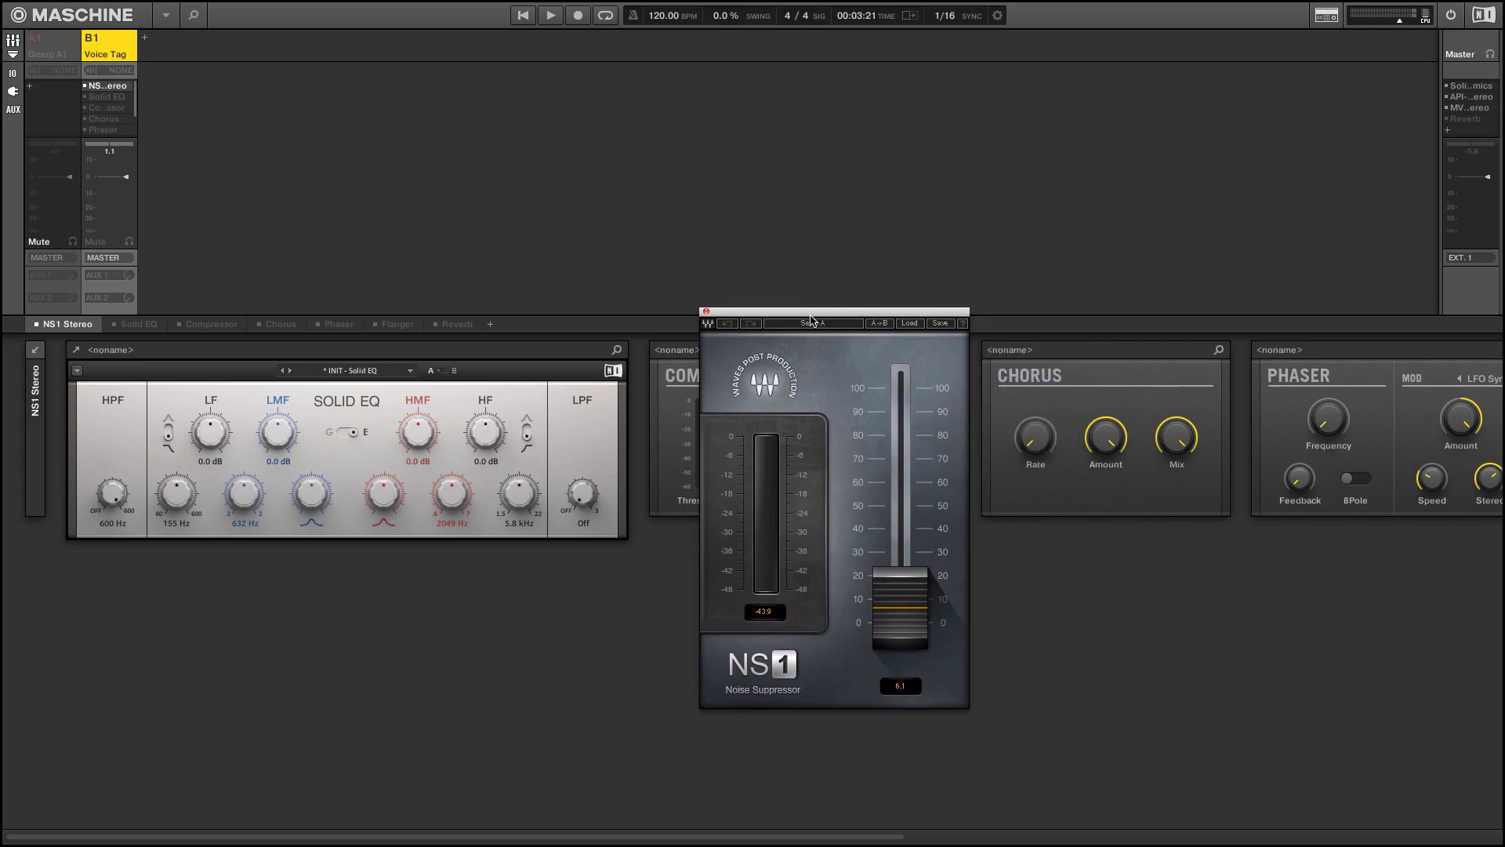
pyautogui.press('space')
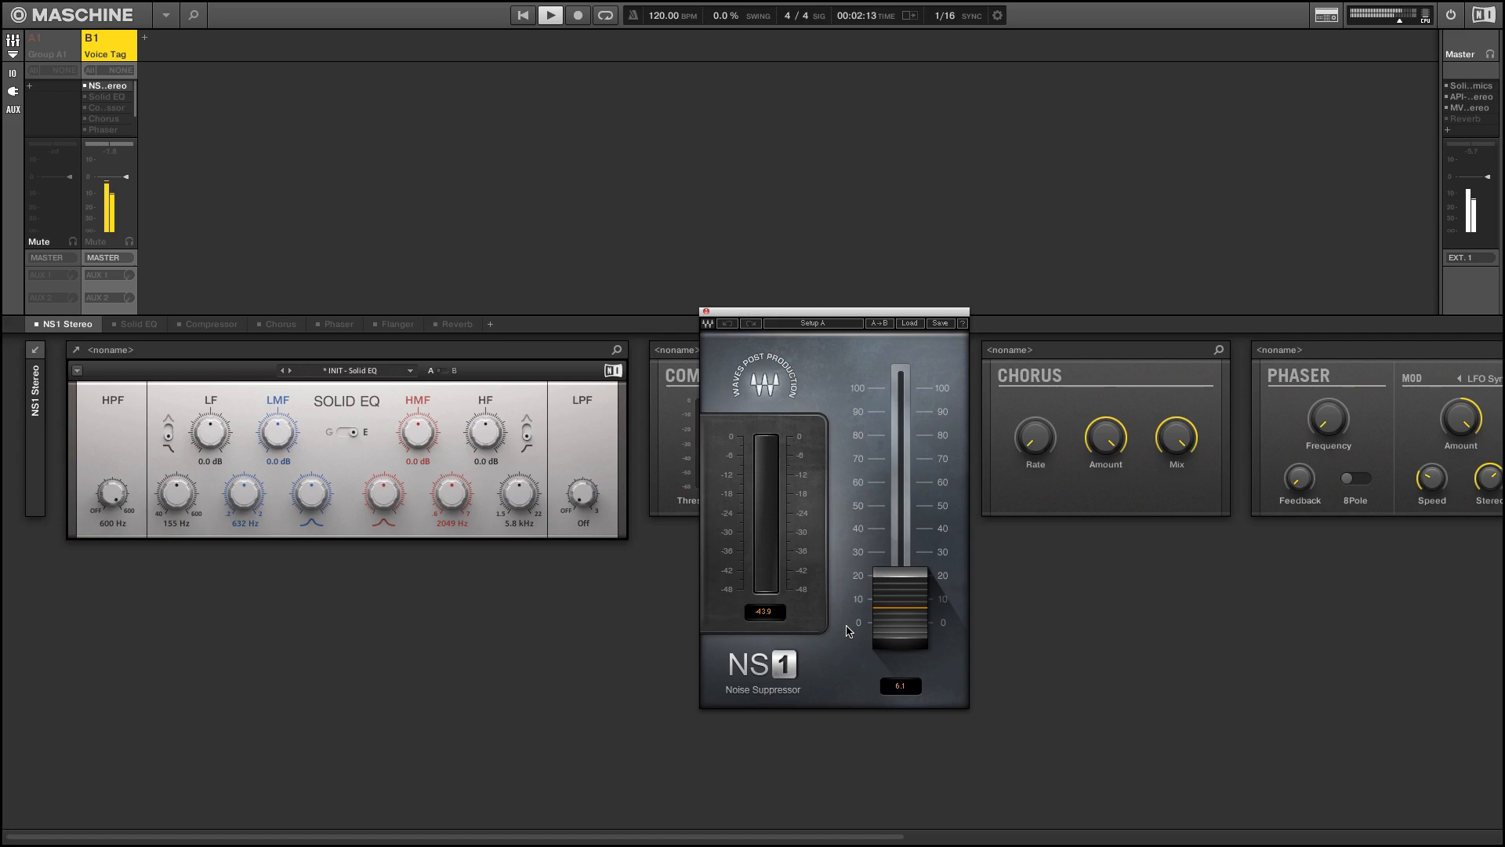
pyautogui.press('space')
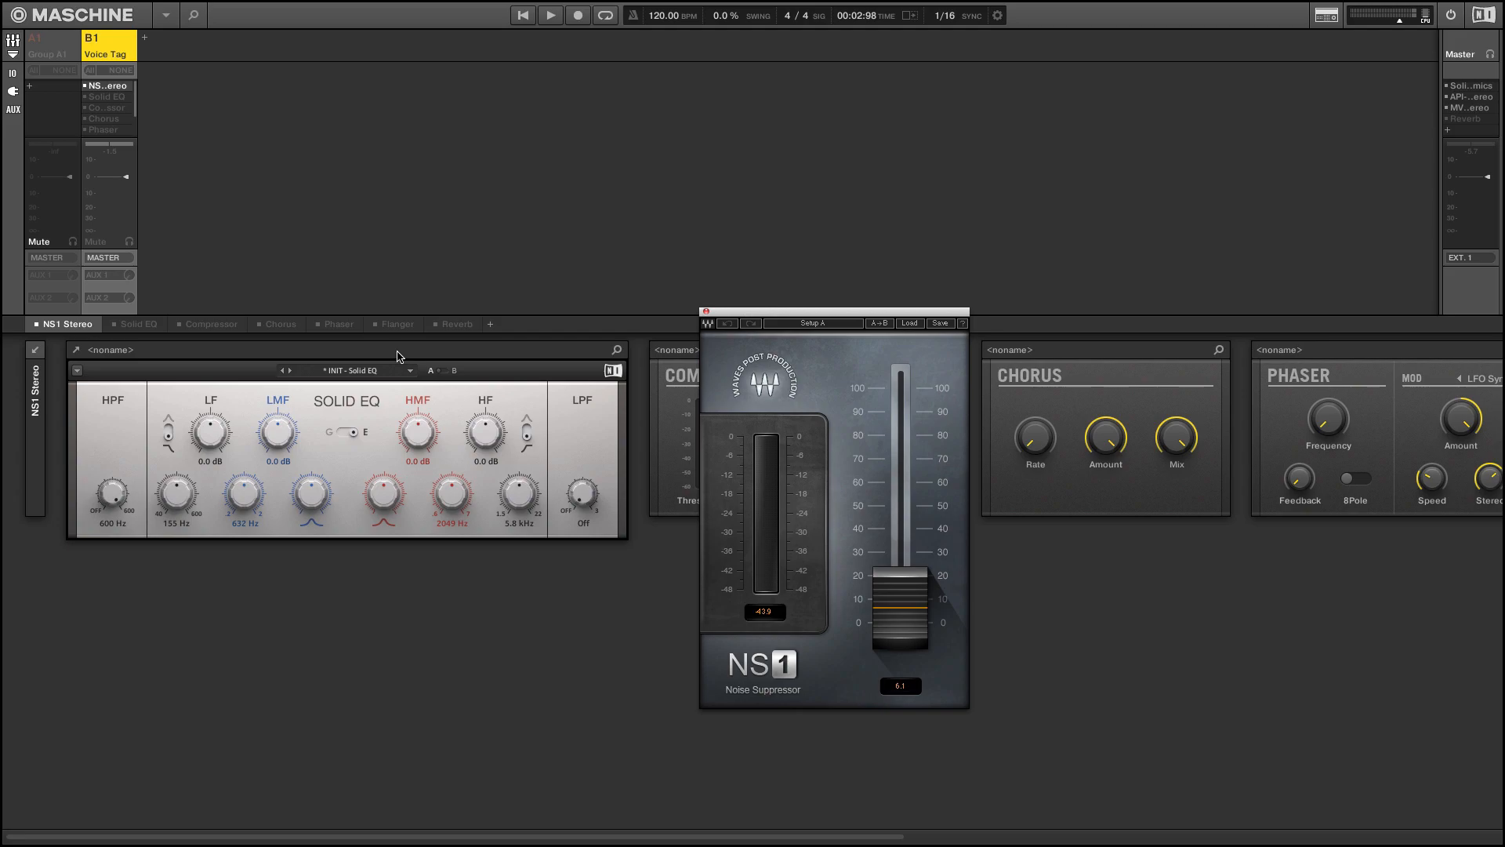
pyautogui.click(706, 311)
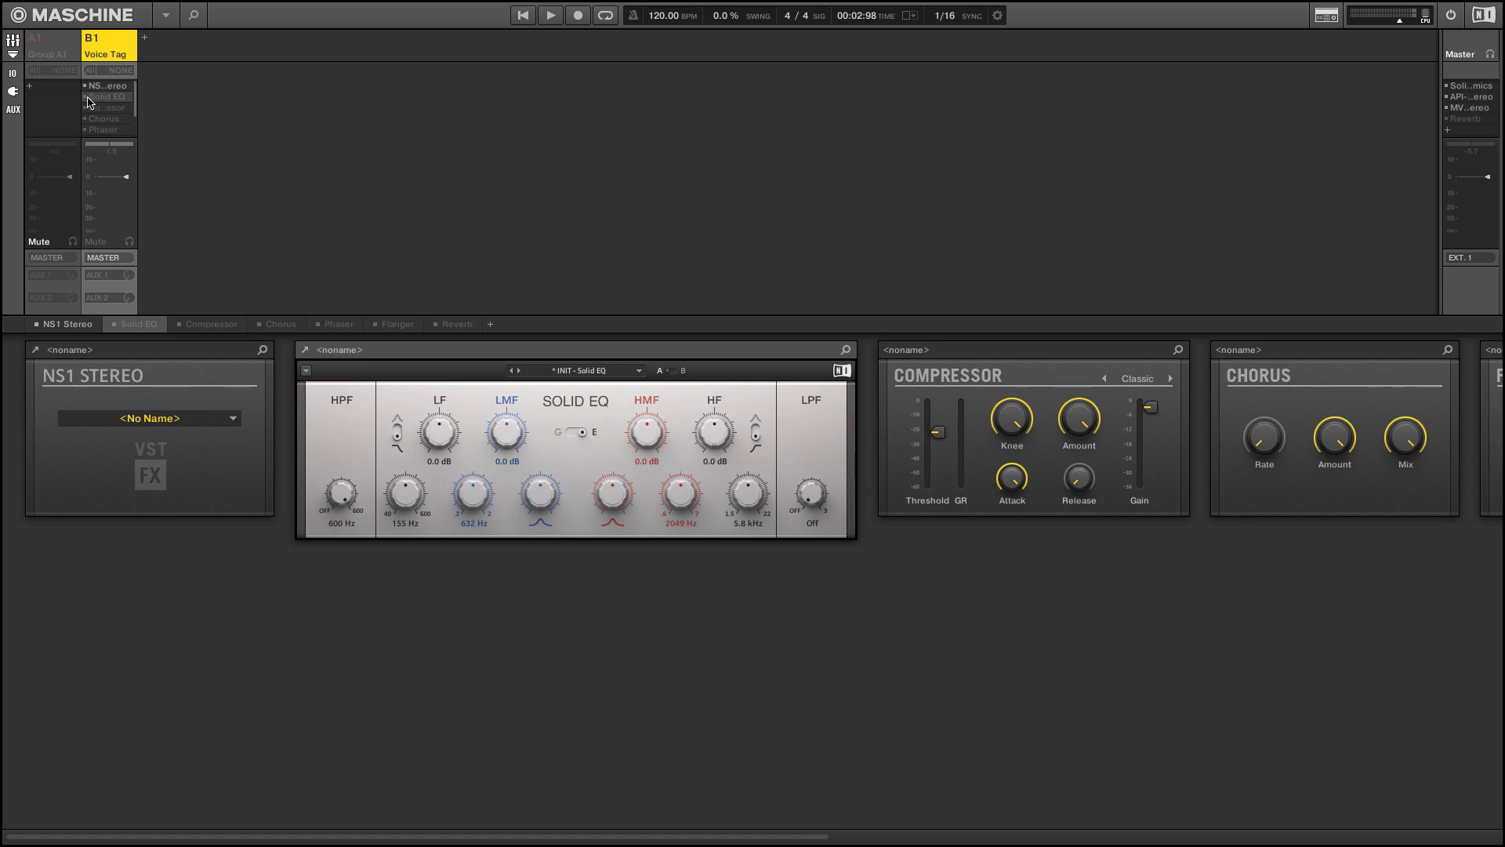
# Enable Solid EQ on the Voice Tag group and compare the pattern's playback before and after
pyautogui.press('space')
pyautogui.press('space')
pyautogui.click(84, 97)
pyautogui.press('space')
pyautogui.press('space')
pyautogui.press('space')
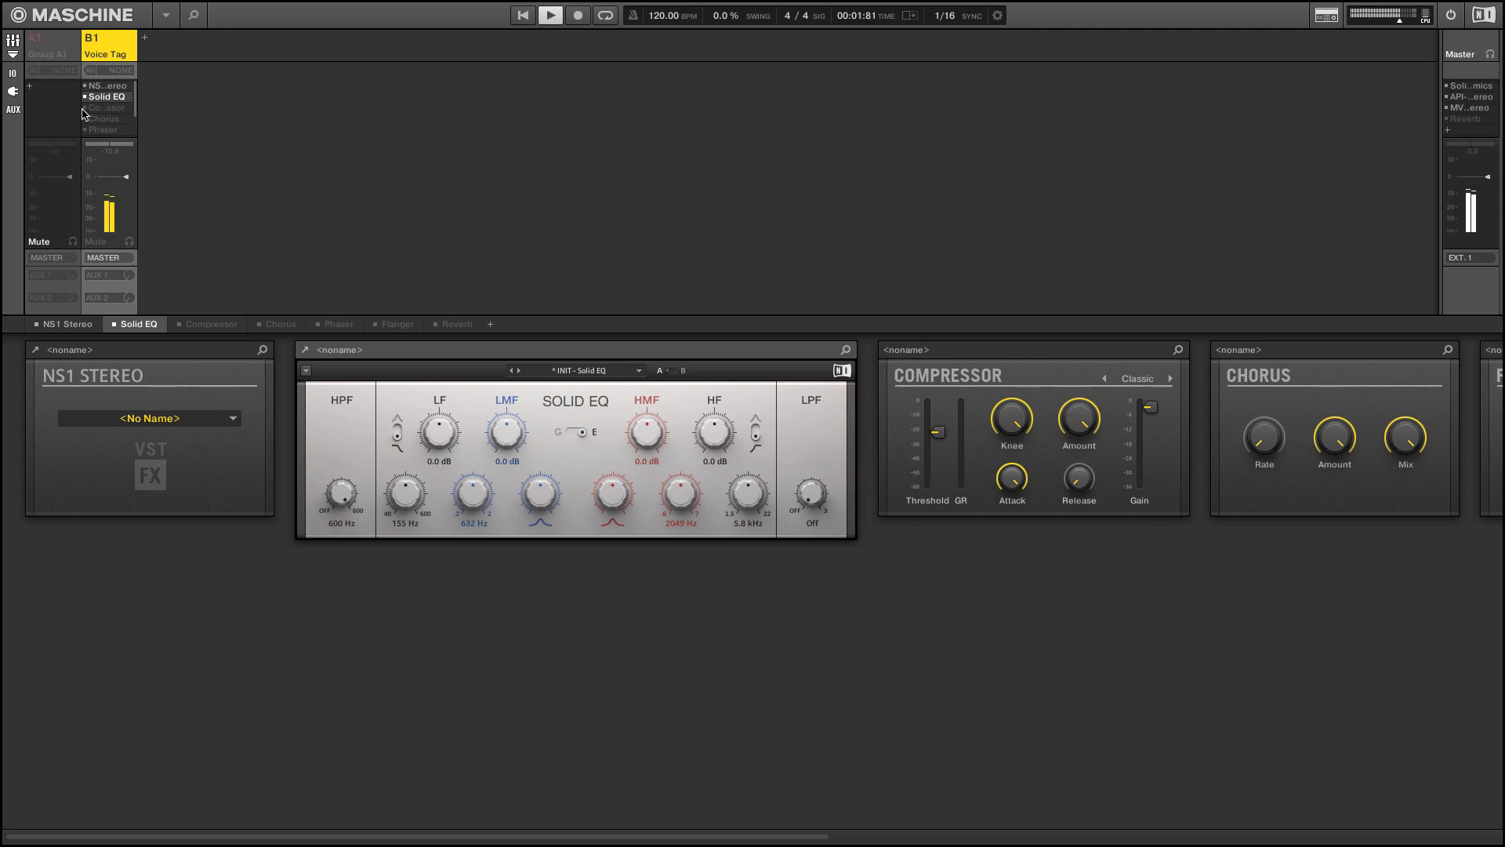
pyautogui.press('space')
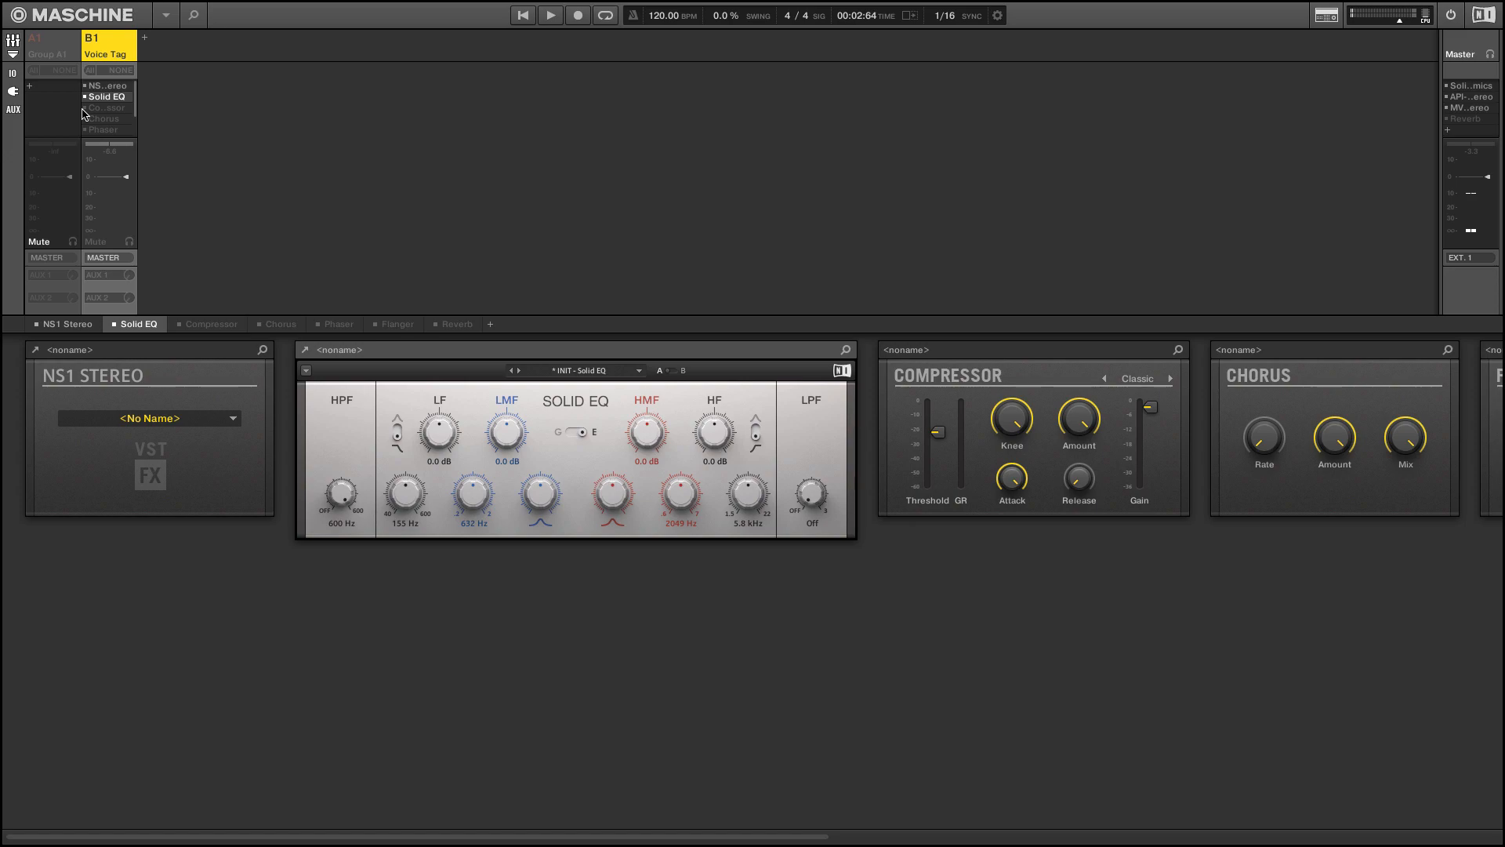
# Enable the Compressor on the Voice Tag group and audition the pattern with it active
pyautogui.click(83, 108)
pyautogui.press('space')
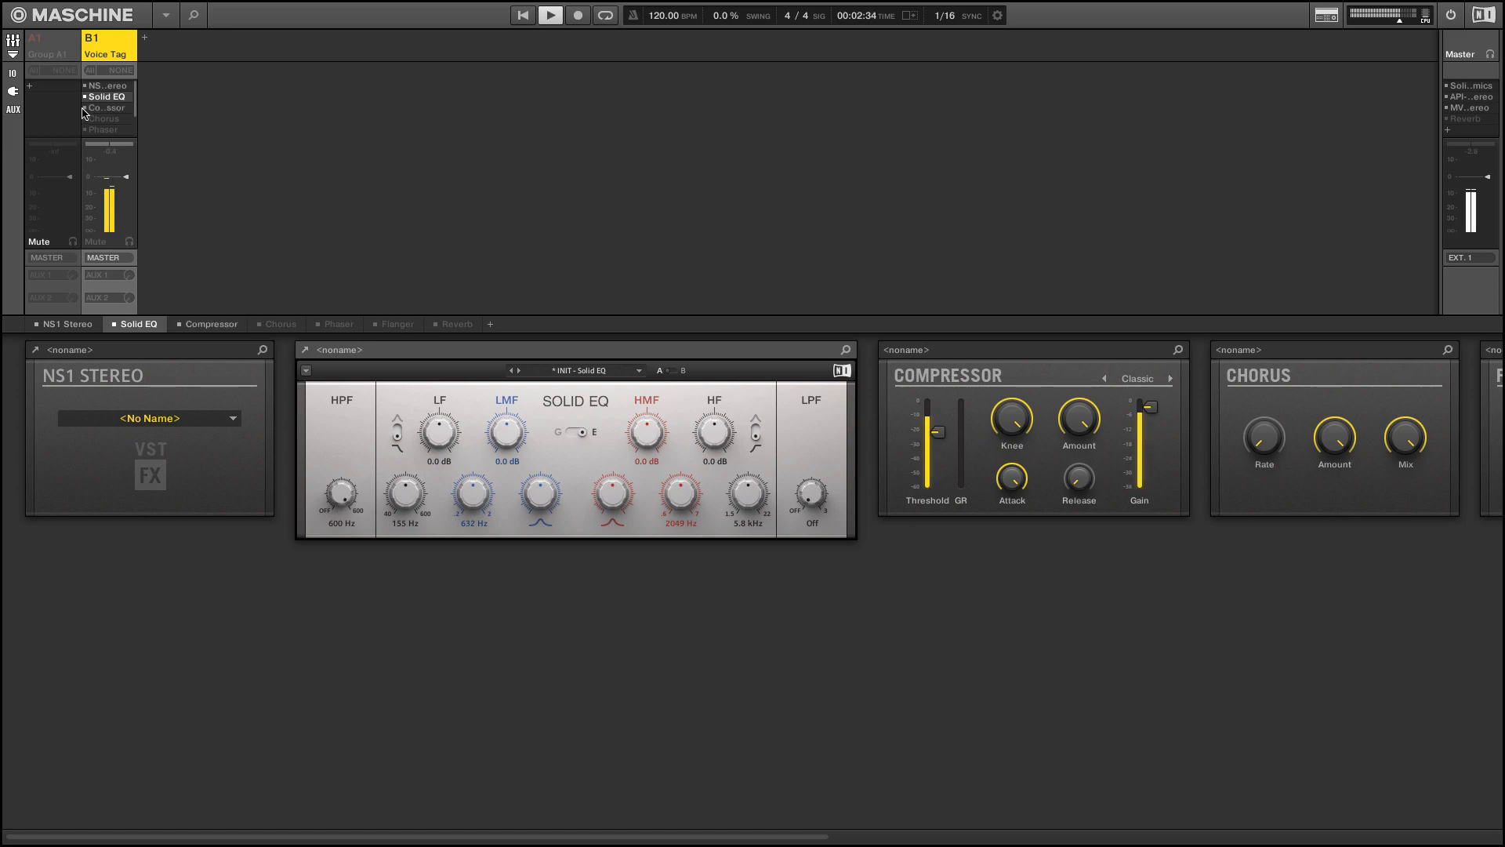
pyautogui.press('space')
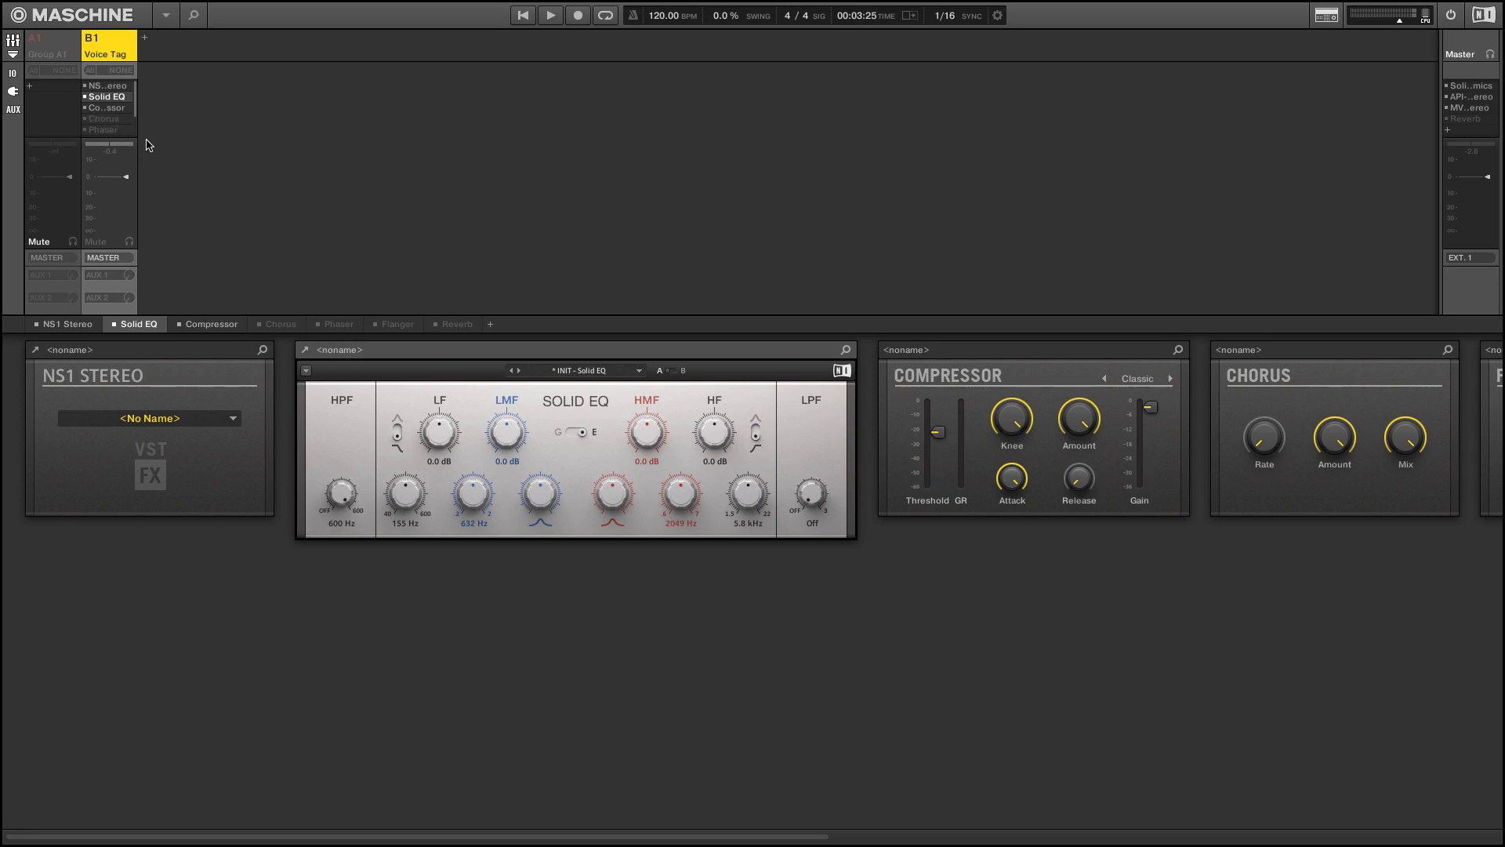
# Enable the Chorus on the Voice Tag group and show its parameters and automation in the arrange view
pyautogui.click(105, 120)
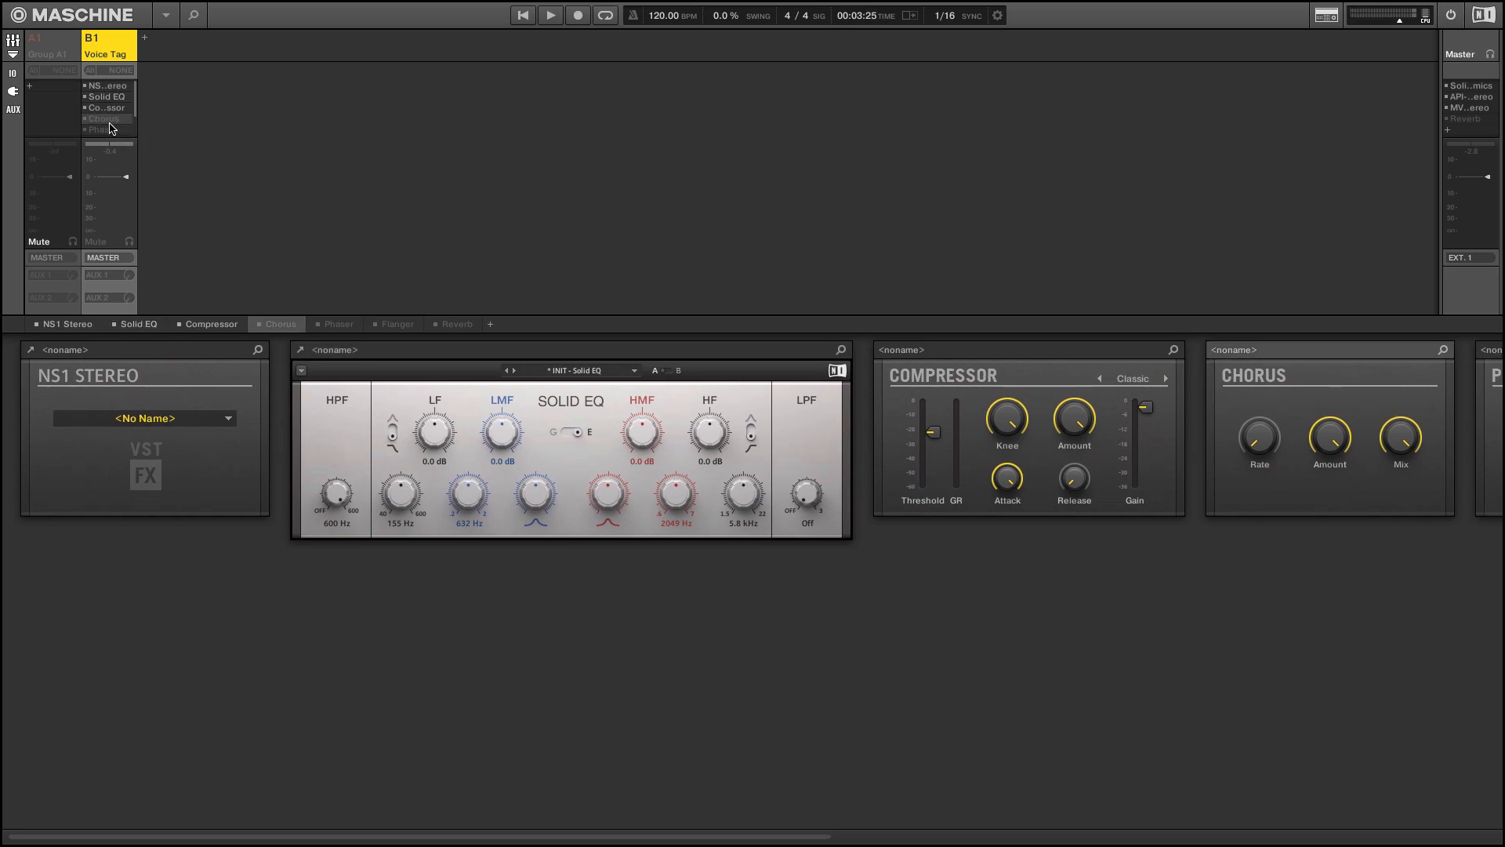
pyautogui.click(84, 120)
pyautogui.press('Tab')
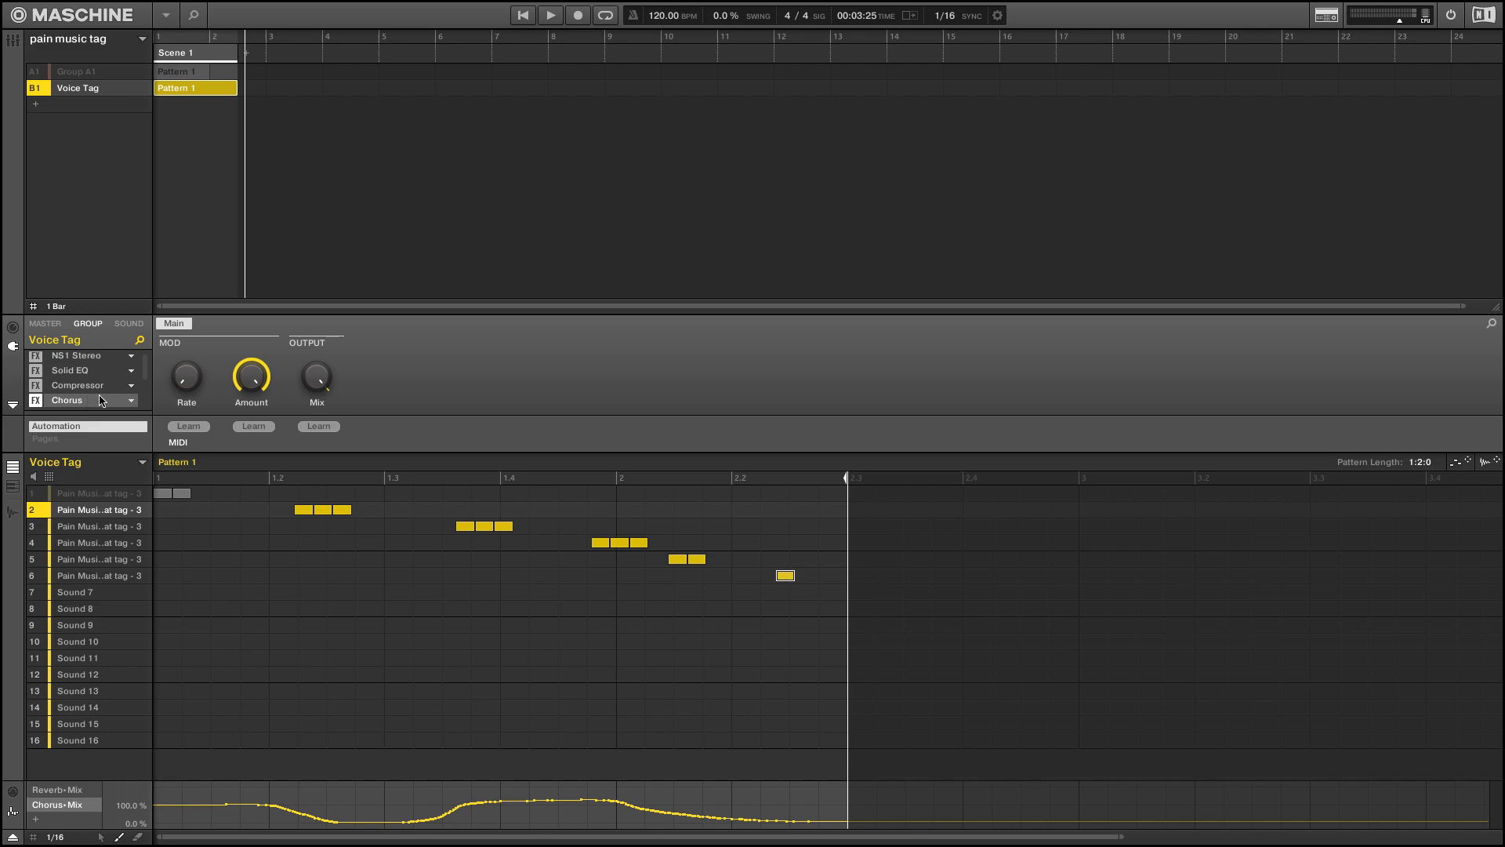
pyautogui.scroll(-1, 100, 400)
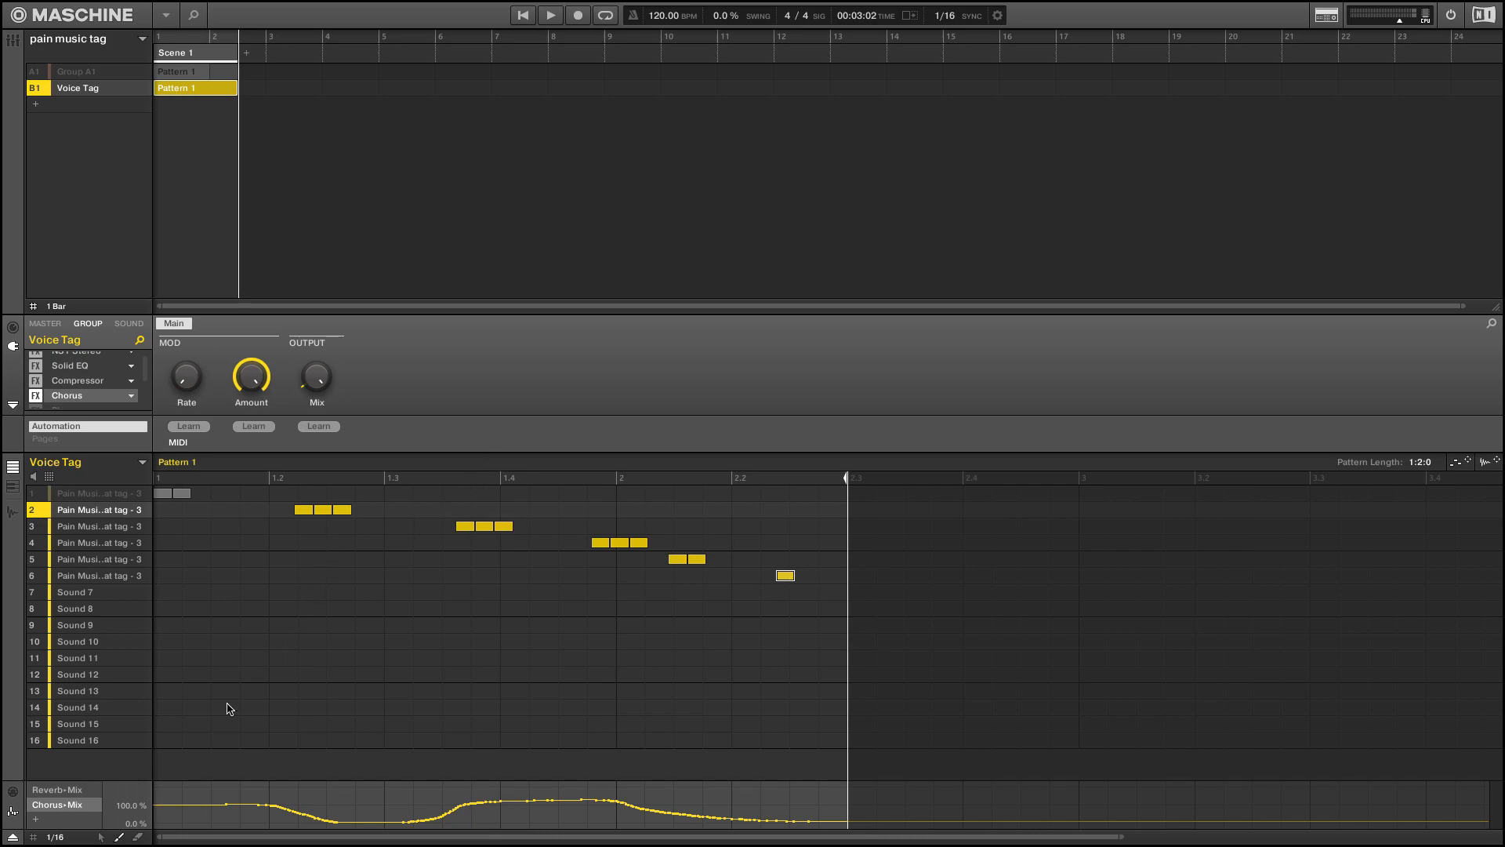
# Compare the group's Reverb Mix and Chorus Mix automation curves, then audition the pattern with the Chorus Mix curve displayed
pyautogui.click(64, 792)
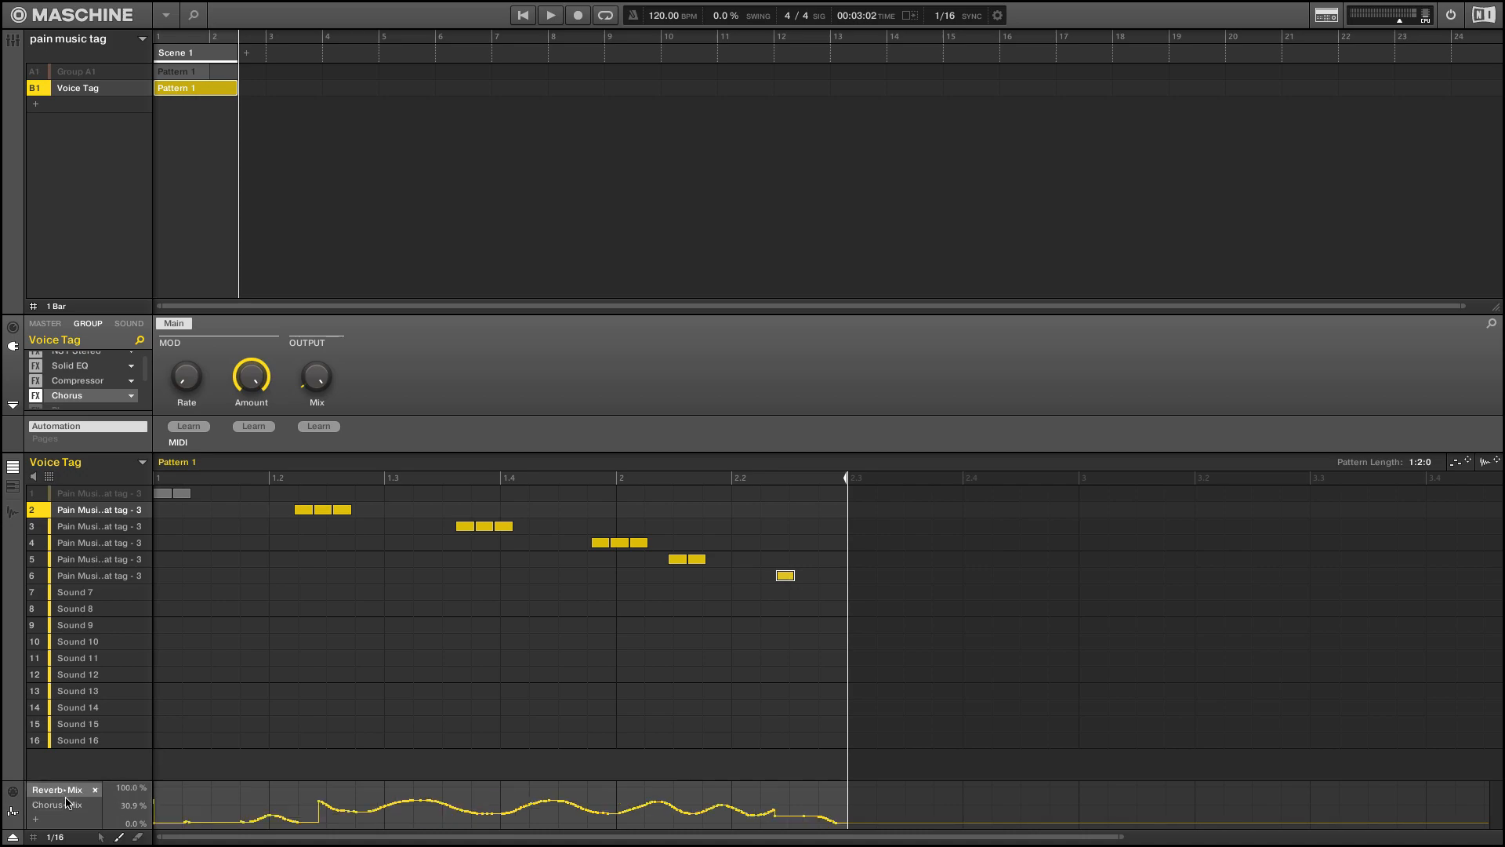
pyautogui.click(66, 804)
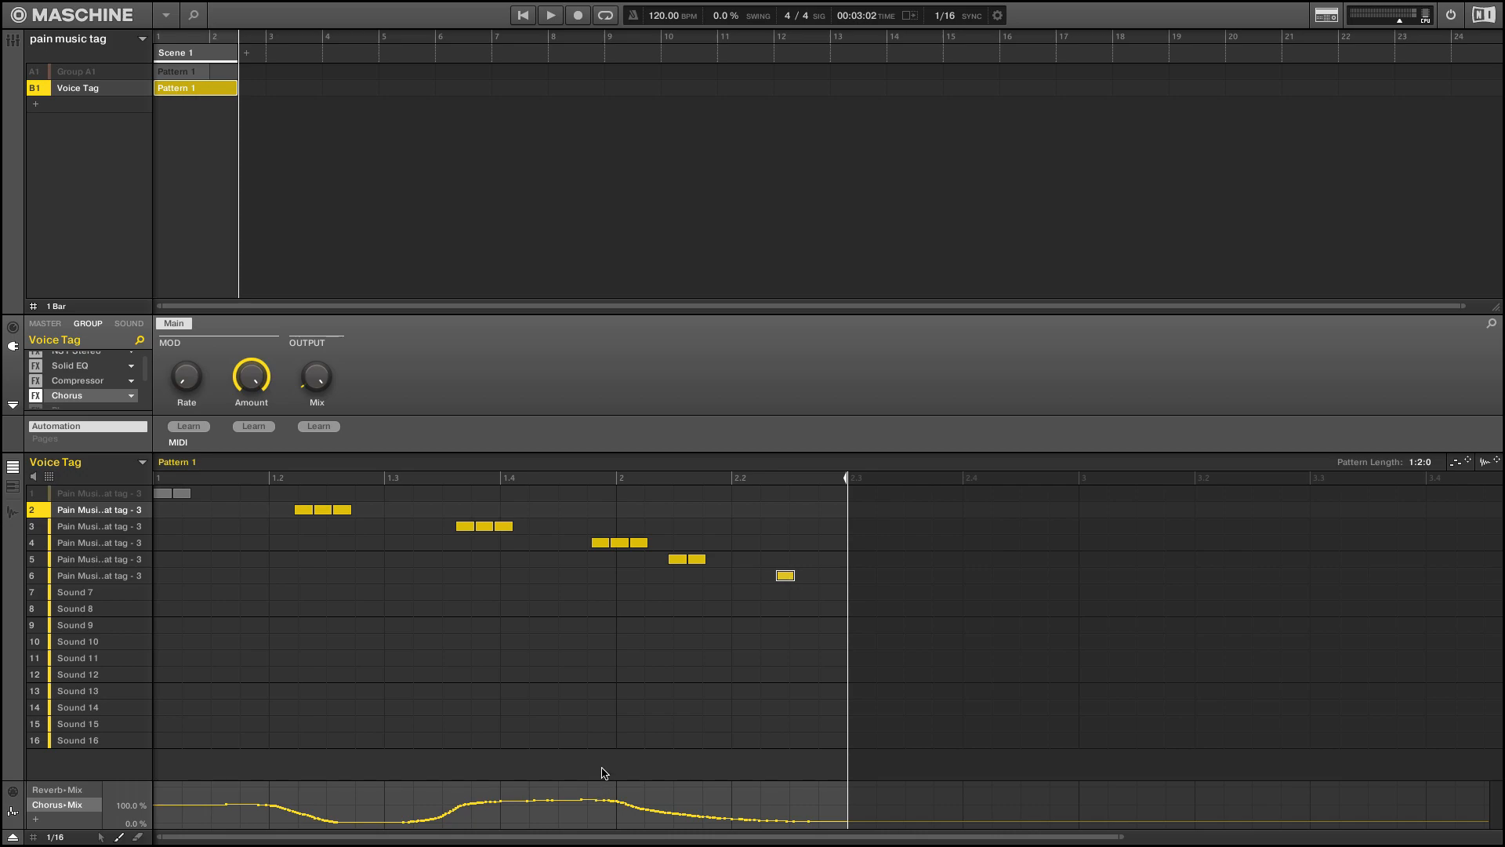
pyautogui.press('space')
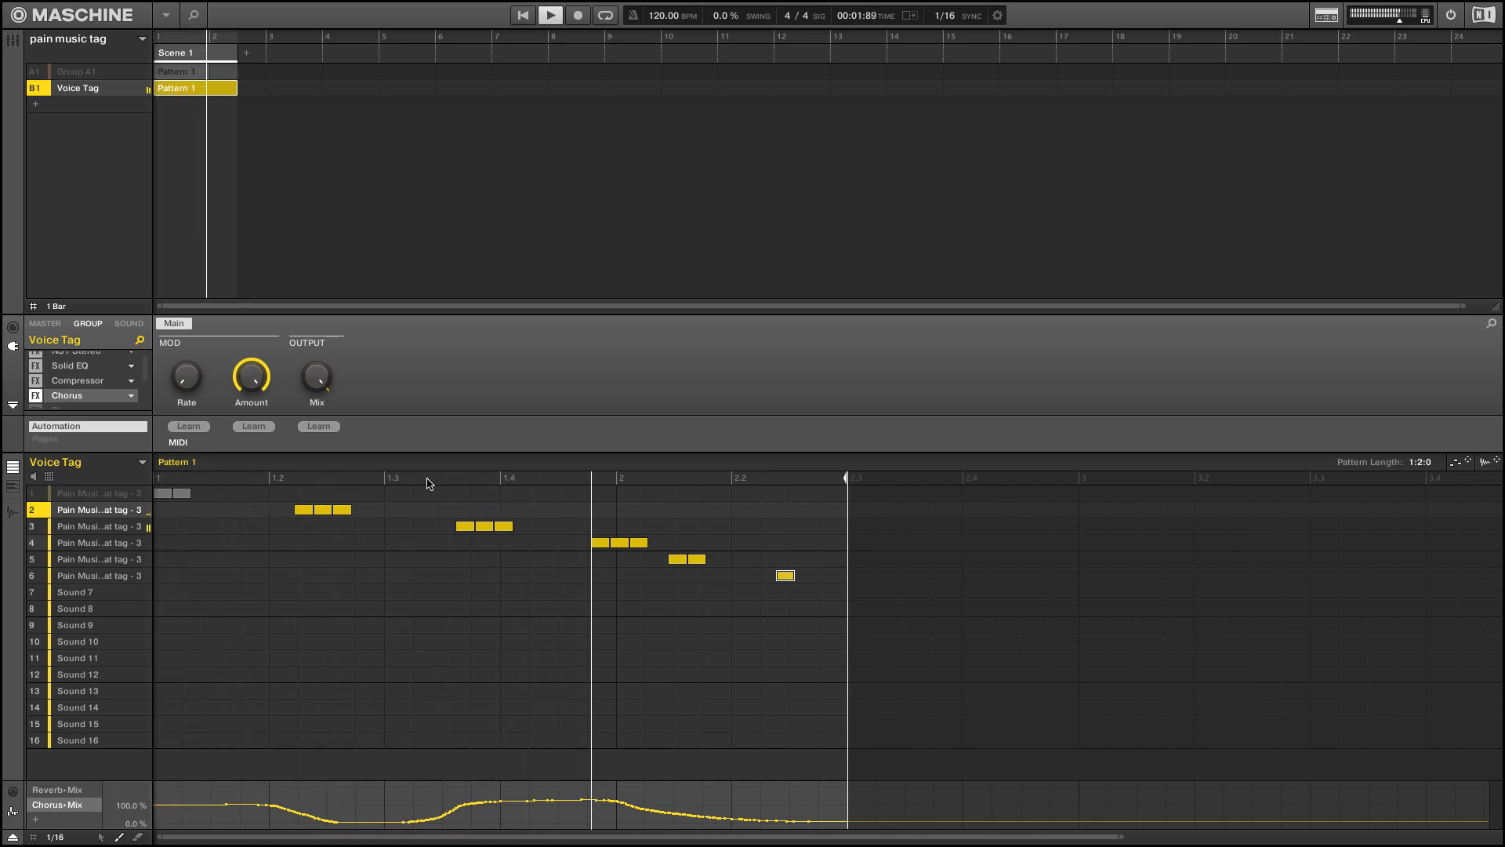
pyautogui.press('space')
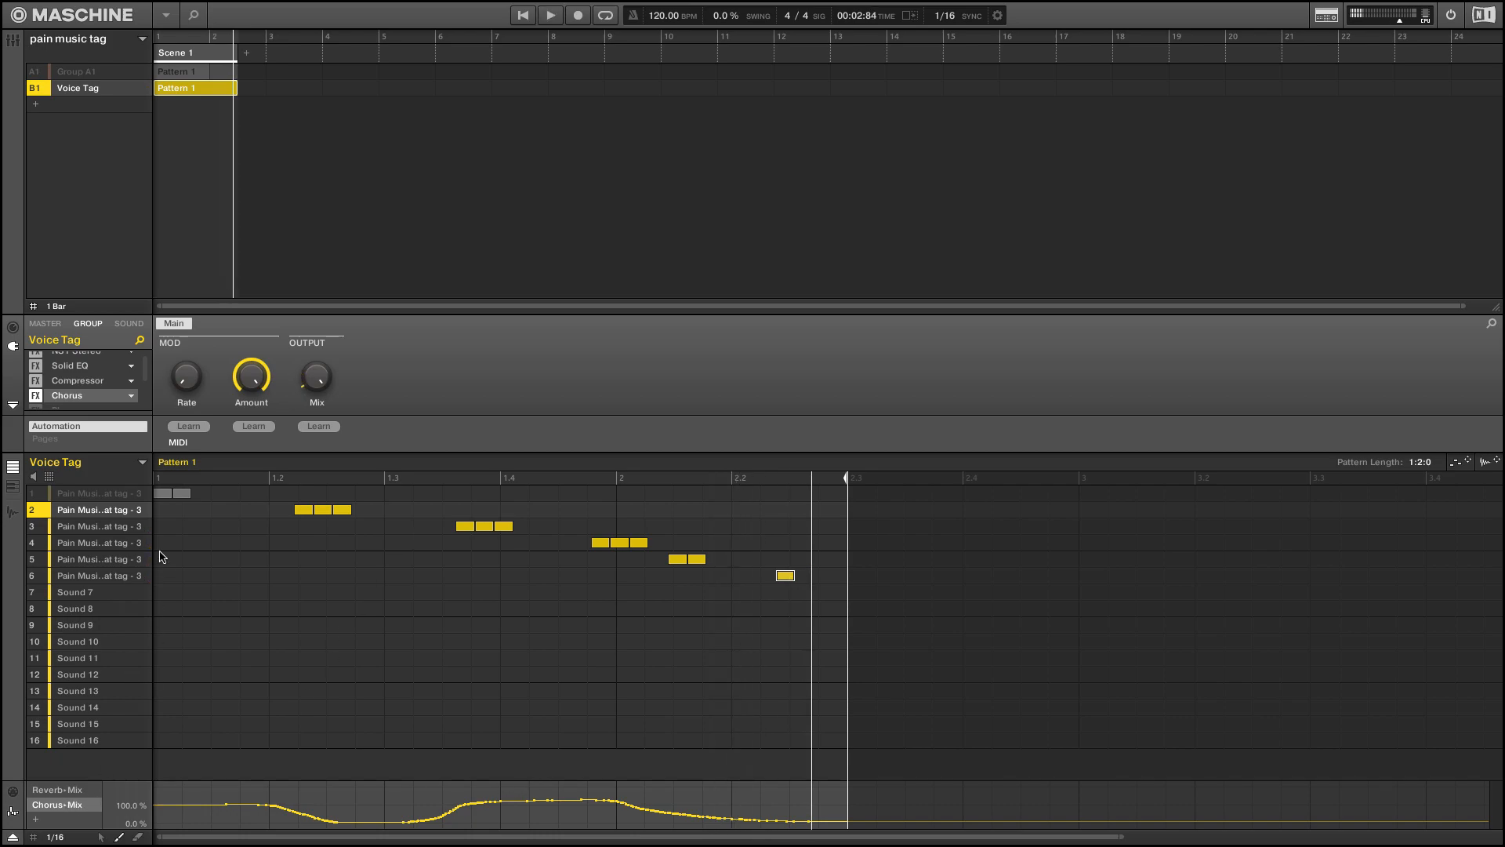
# Enable the Phaser on the Voice Tag group and audition the pattern with its parameters shown
pyautogui.scroll(-2, 79, 392)
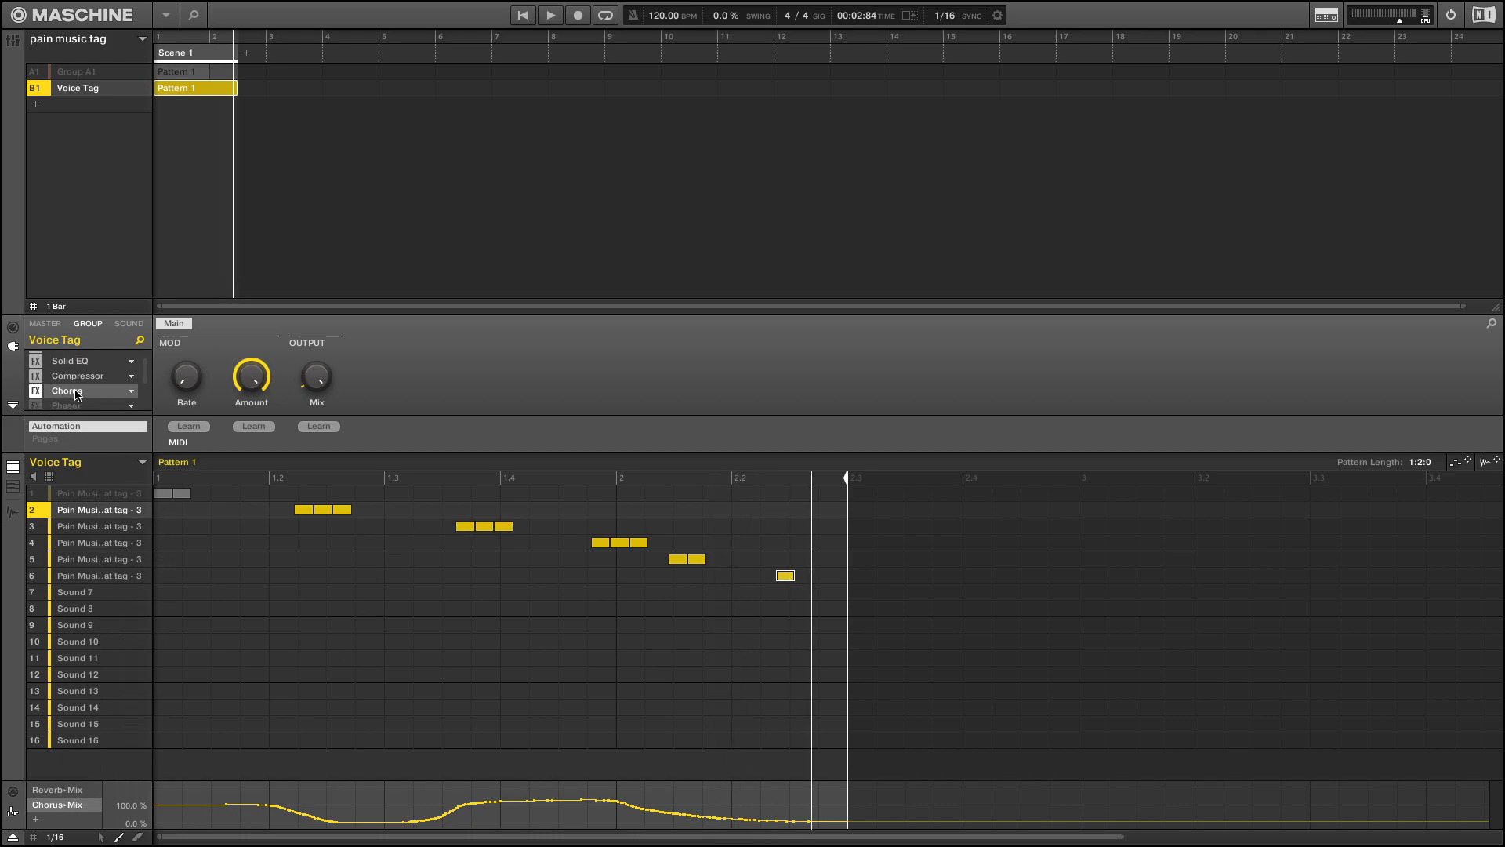
pyautogui.scroll(-1, 82, 392)
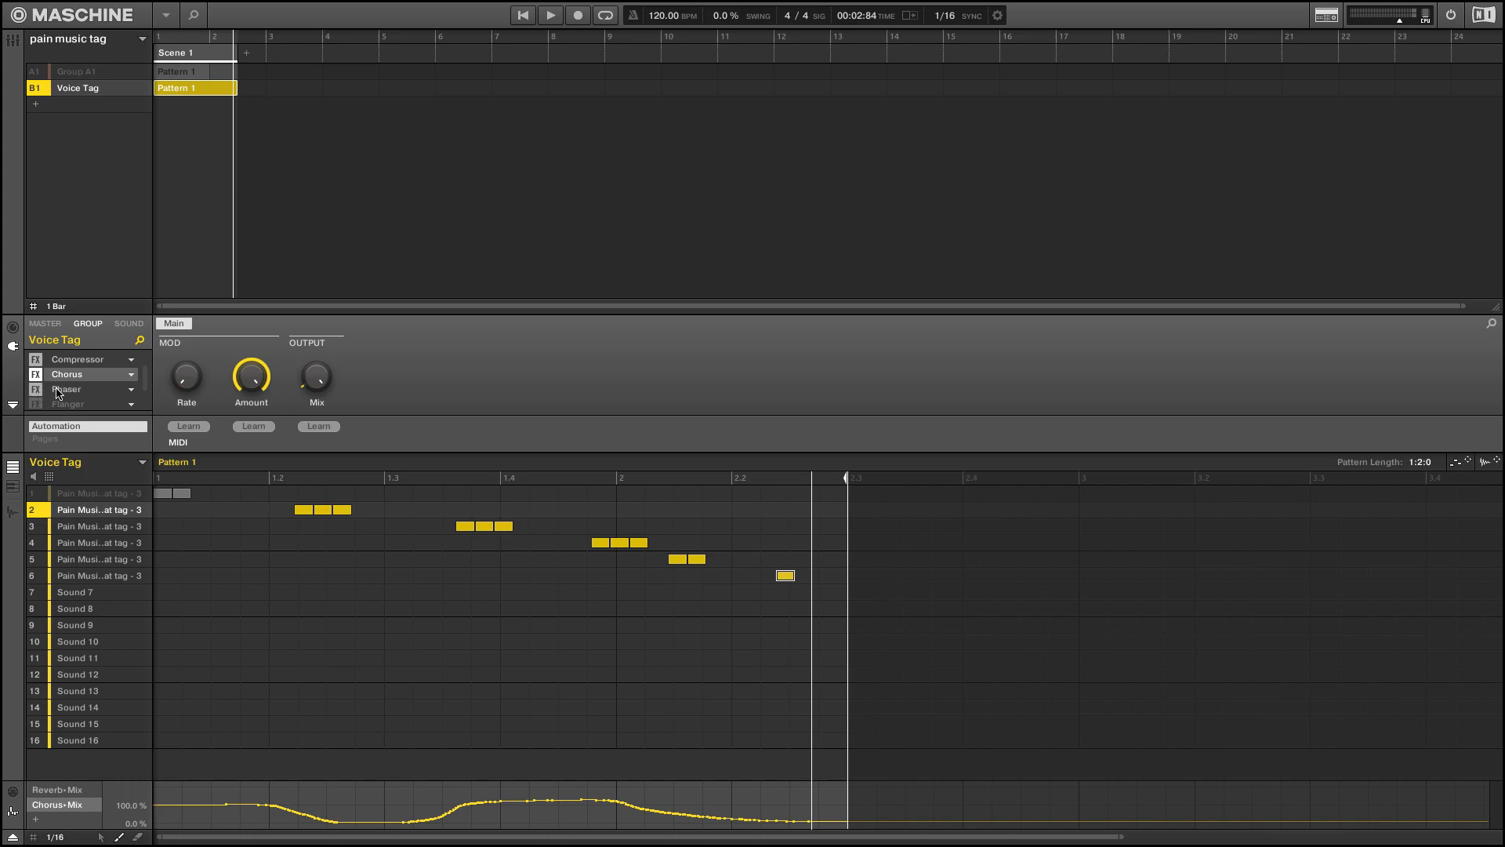
pyautogui.click(62, 390)
pyautogui.press('space')
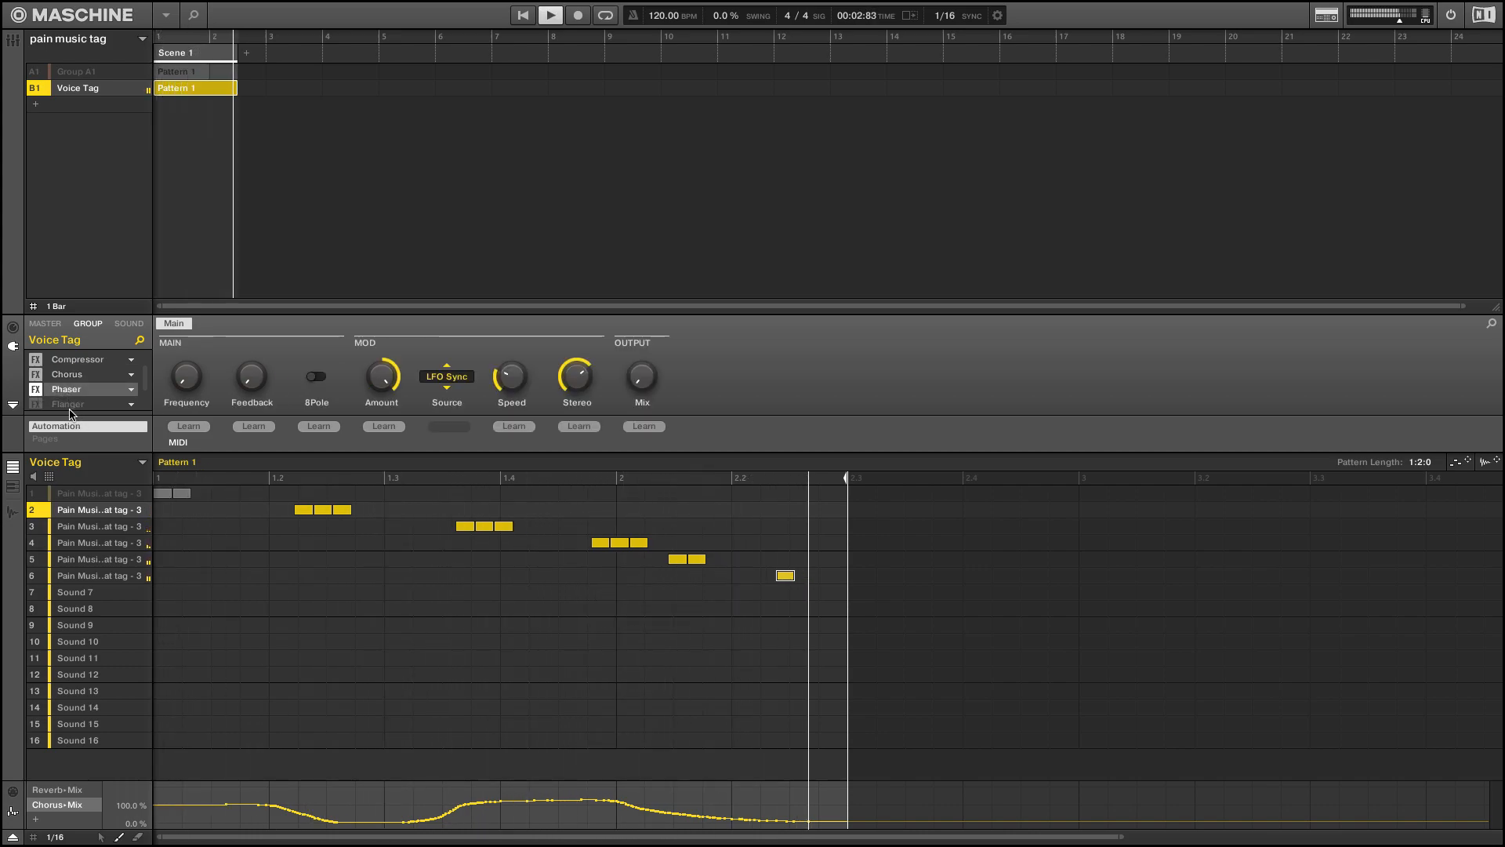
pyautogui.press('space')
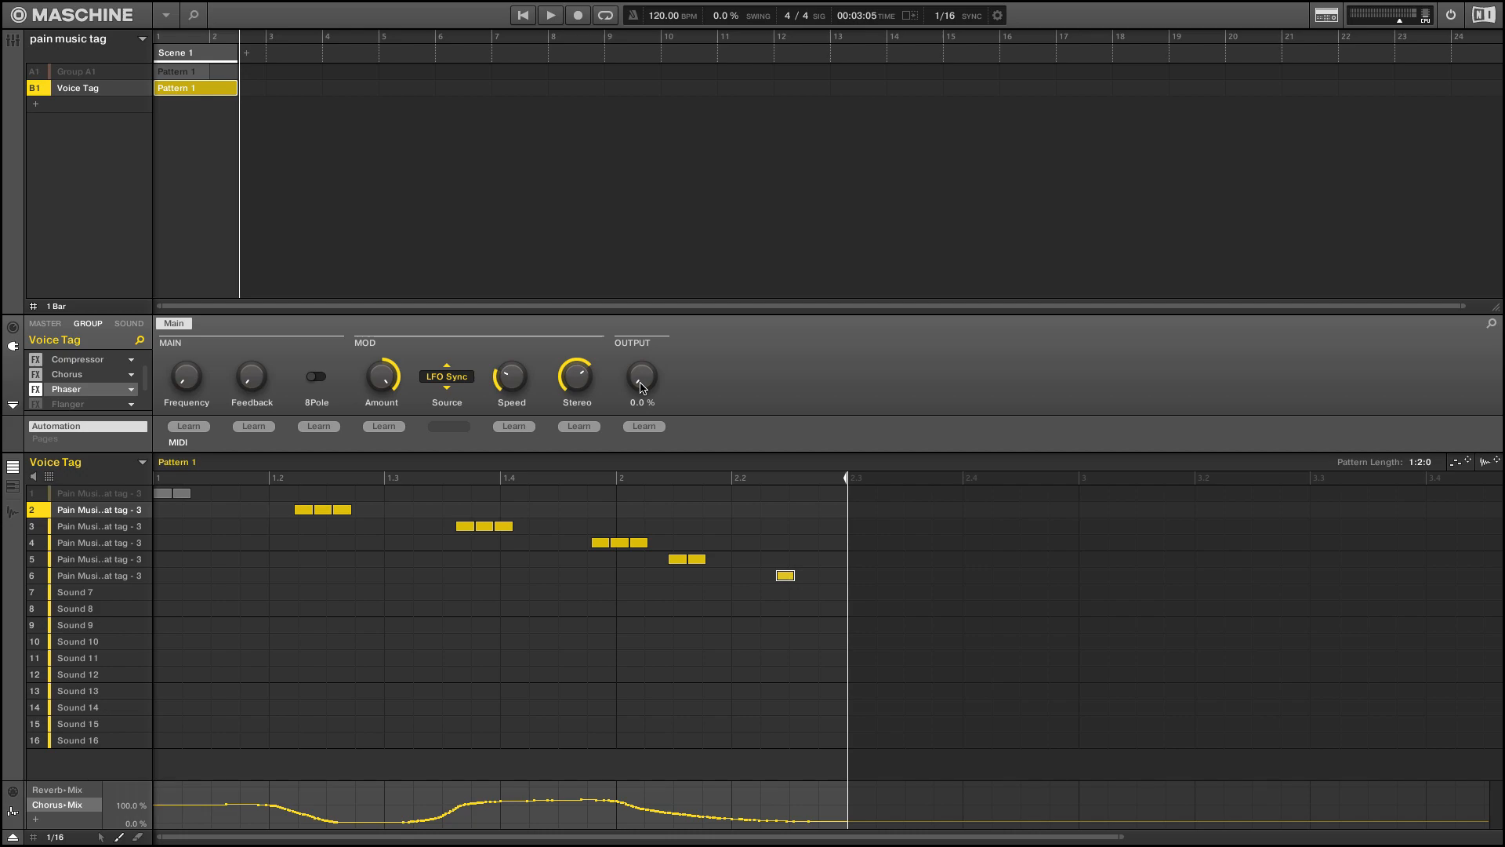
# Adjust the Phaser's Mix to a very low amount while auditioning the Voice Tag pattern
pyautogui.press('space')
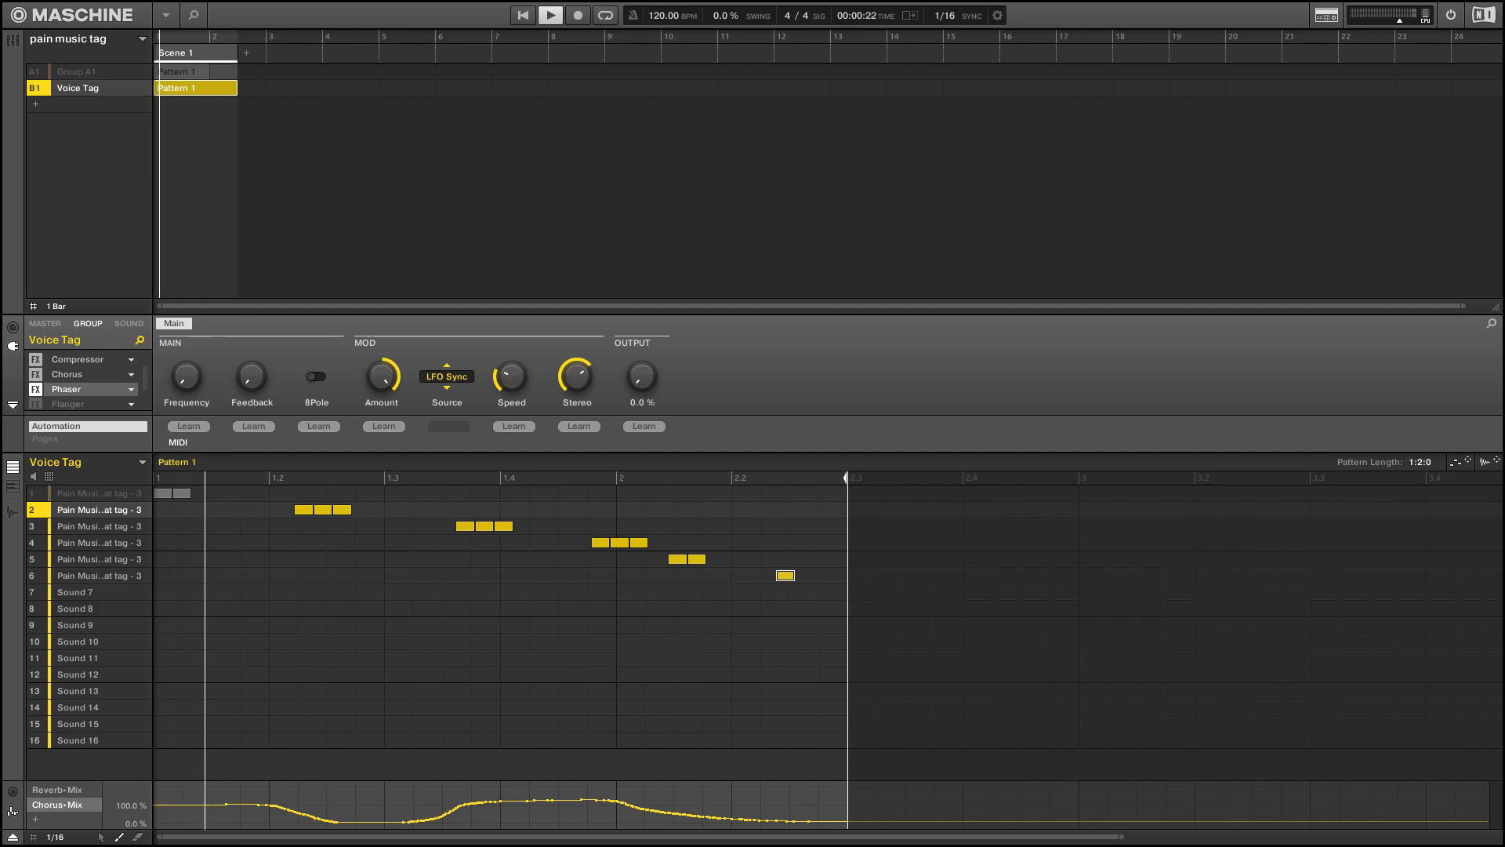
pyautogui.moveTo(642, 386)
pyautogui.mouseDown()
pyautogui.moveTo(641, 362)
pyautogui.moveTo(640, 411)
pyautogui.mouseUp()
pyautogui.press('space')
pyautogui.press('space')
pyautogui.press('space')
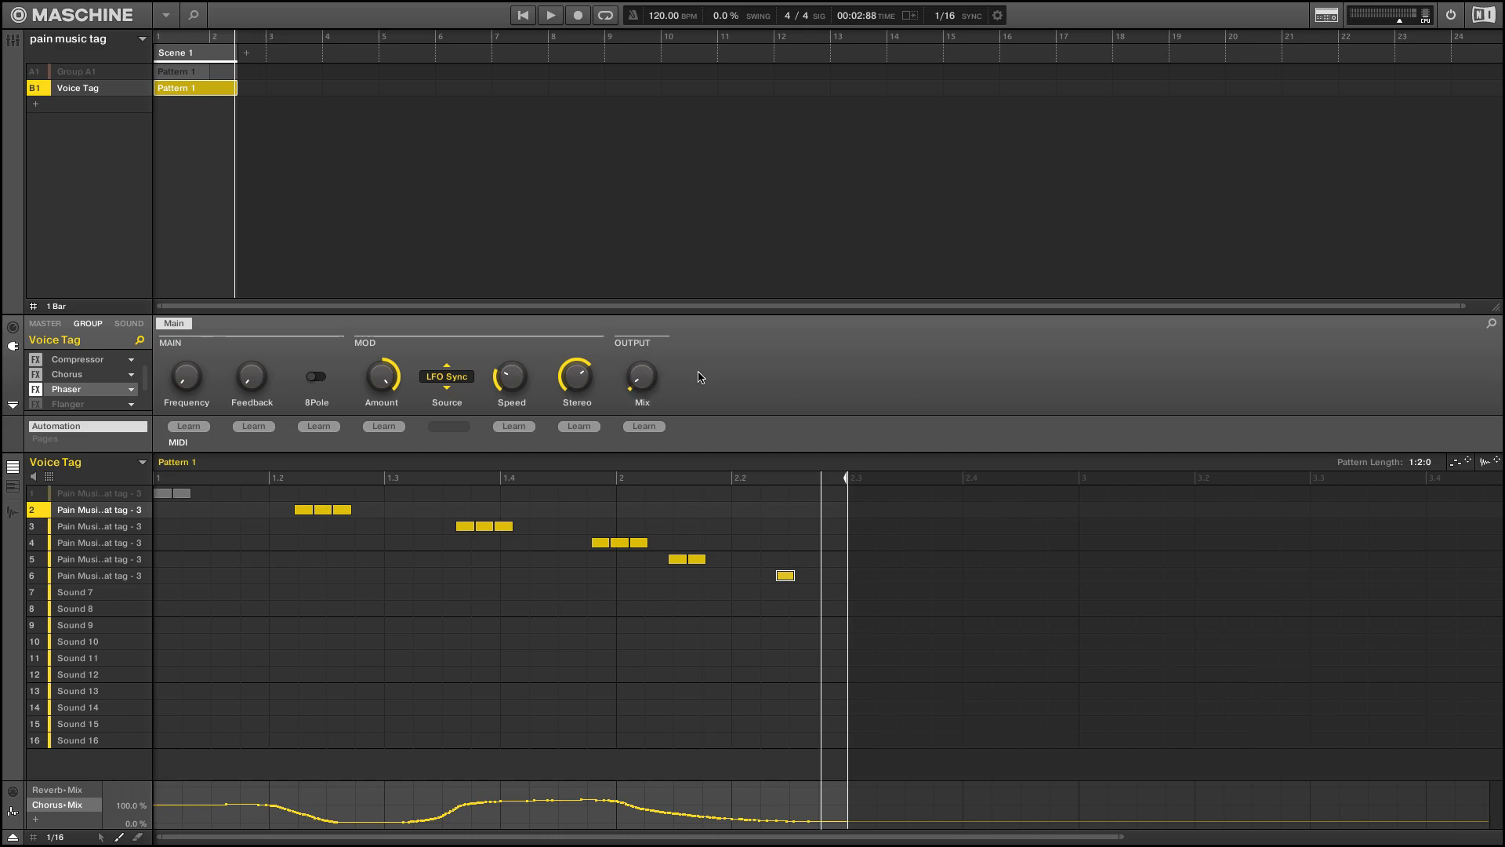
# Enable the Flanger and the Reverb on the Voice Tag group, auditioning the pattern after each
pyautogui.scroll(-2, 70, 384)
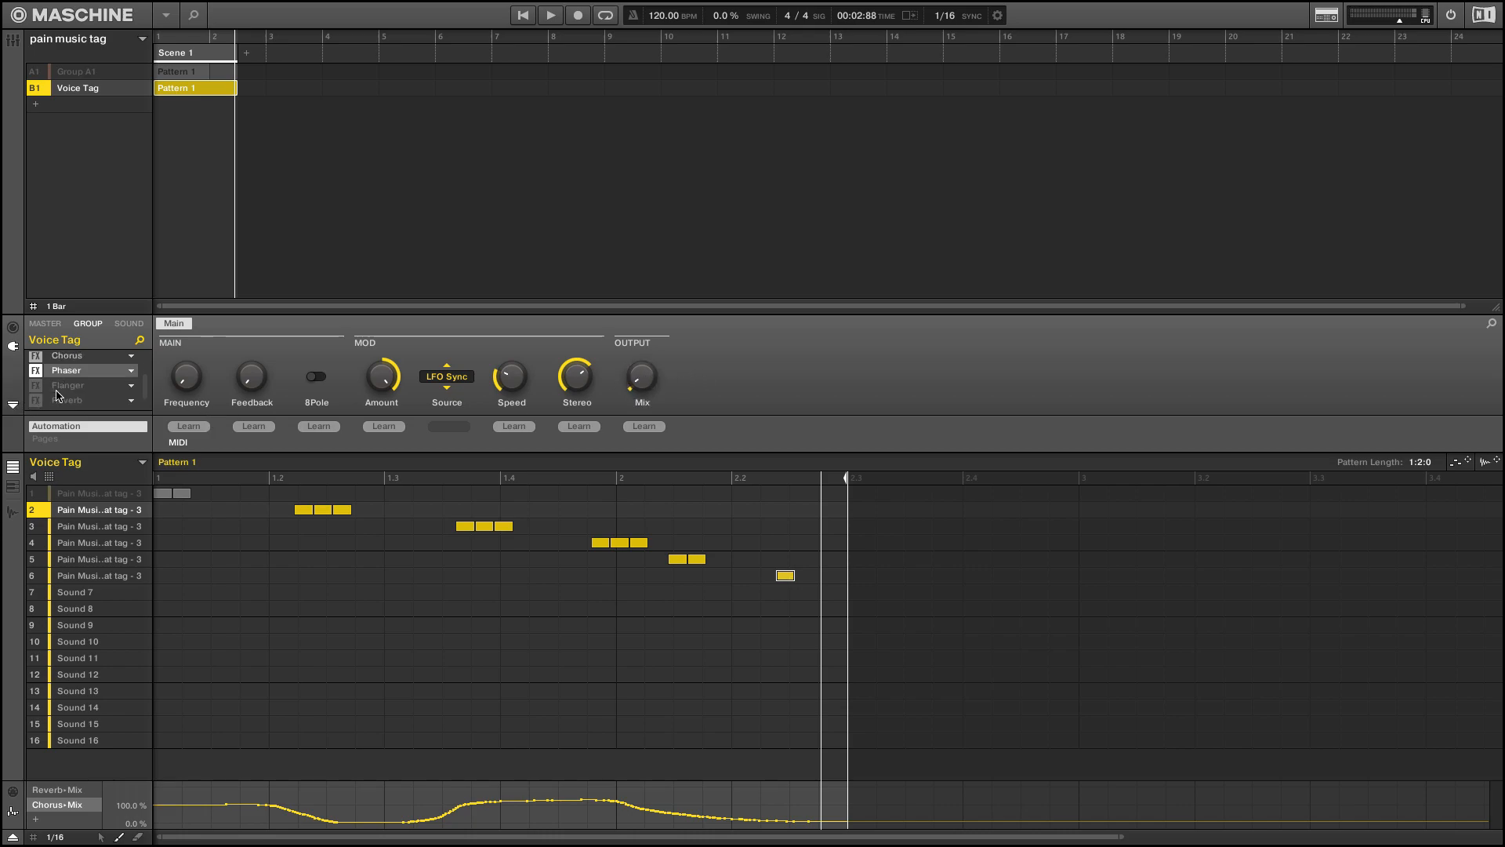
pyautogui.click(69, 373)
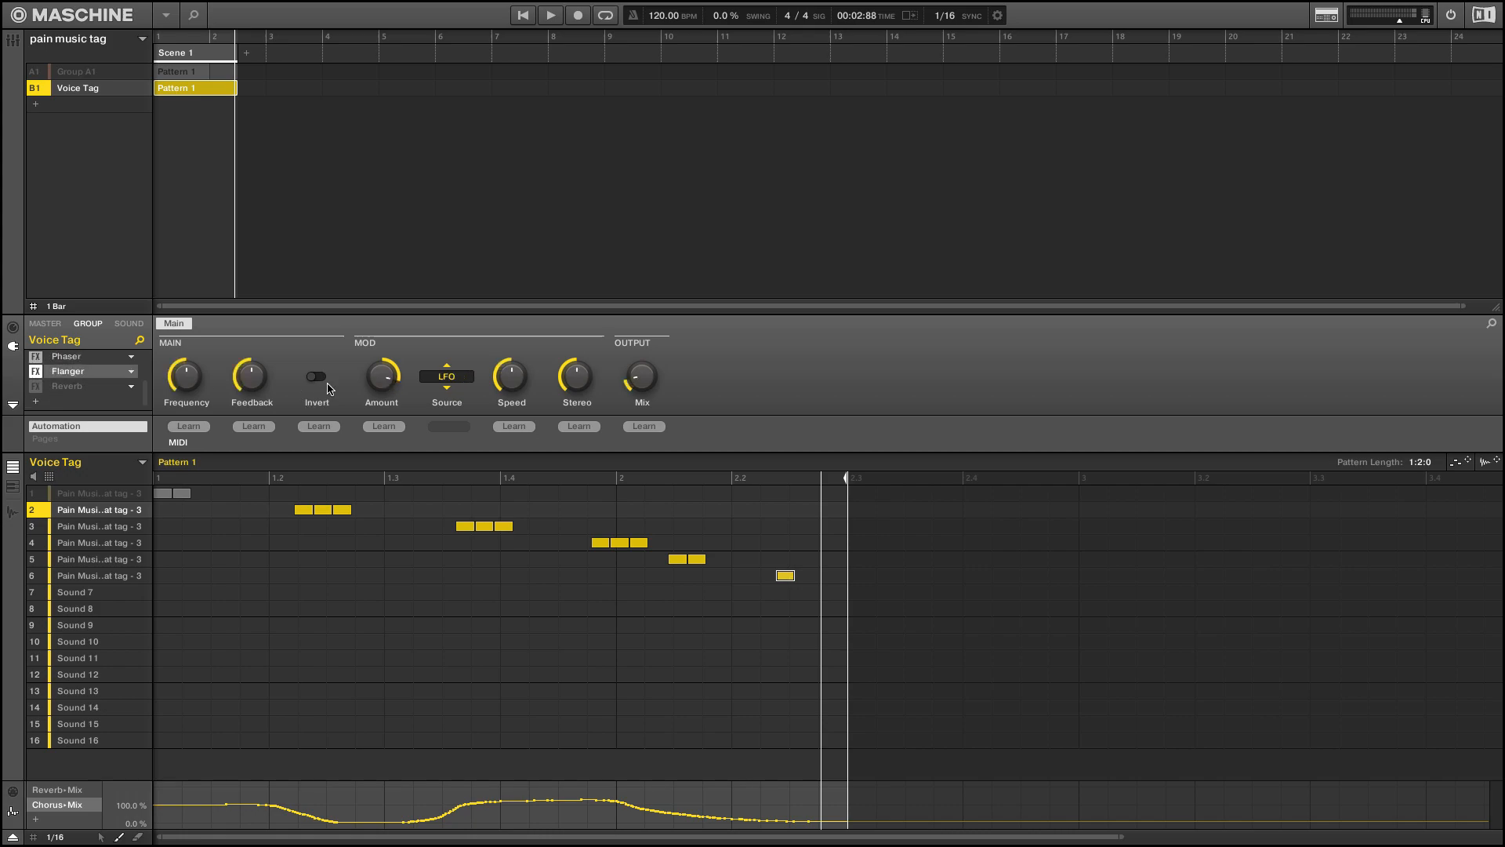
pyautogui.moveTo(641, 375)
pyautogui.press('space')
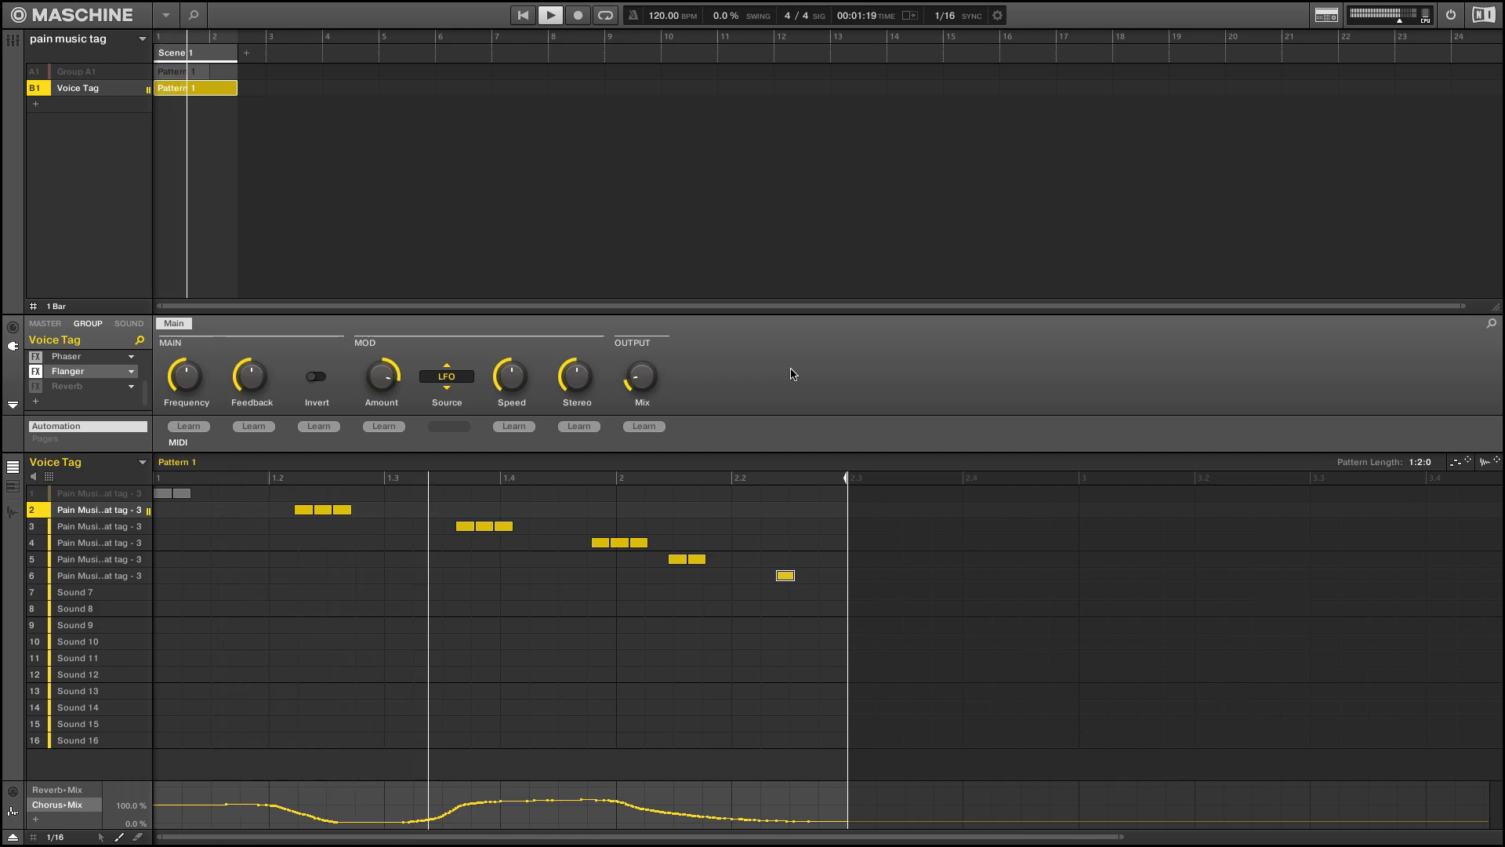
pyautogui.press('space')
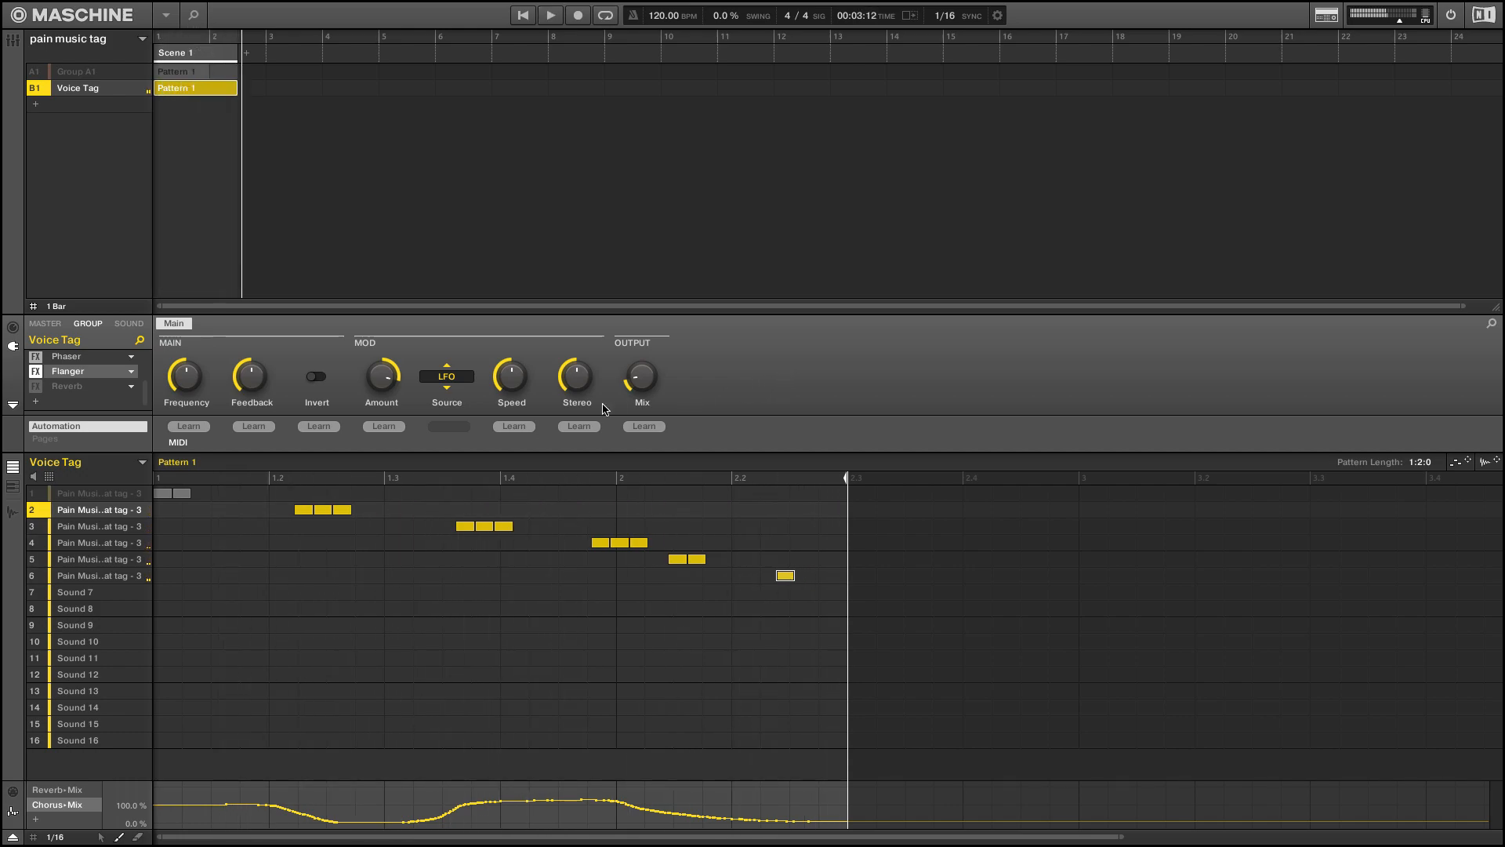
pyautogui.click(35, 387)
pyautogui.press('space')
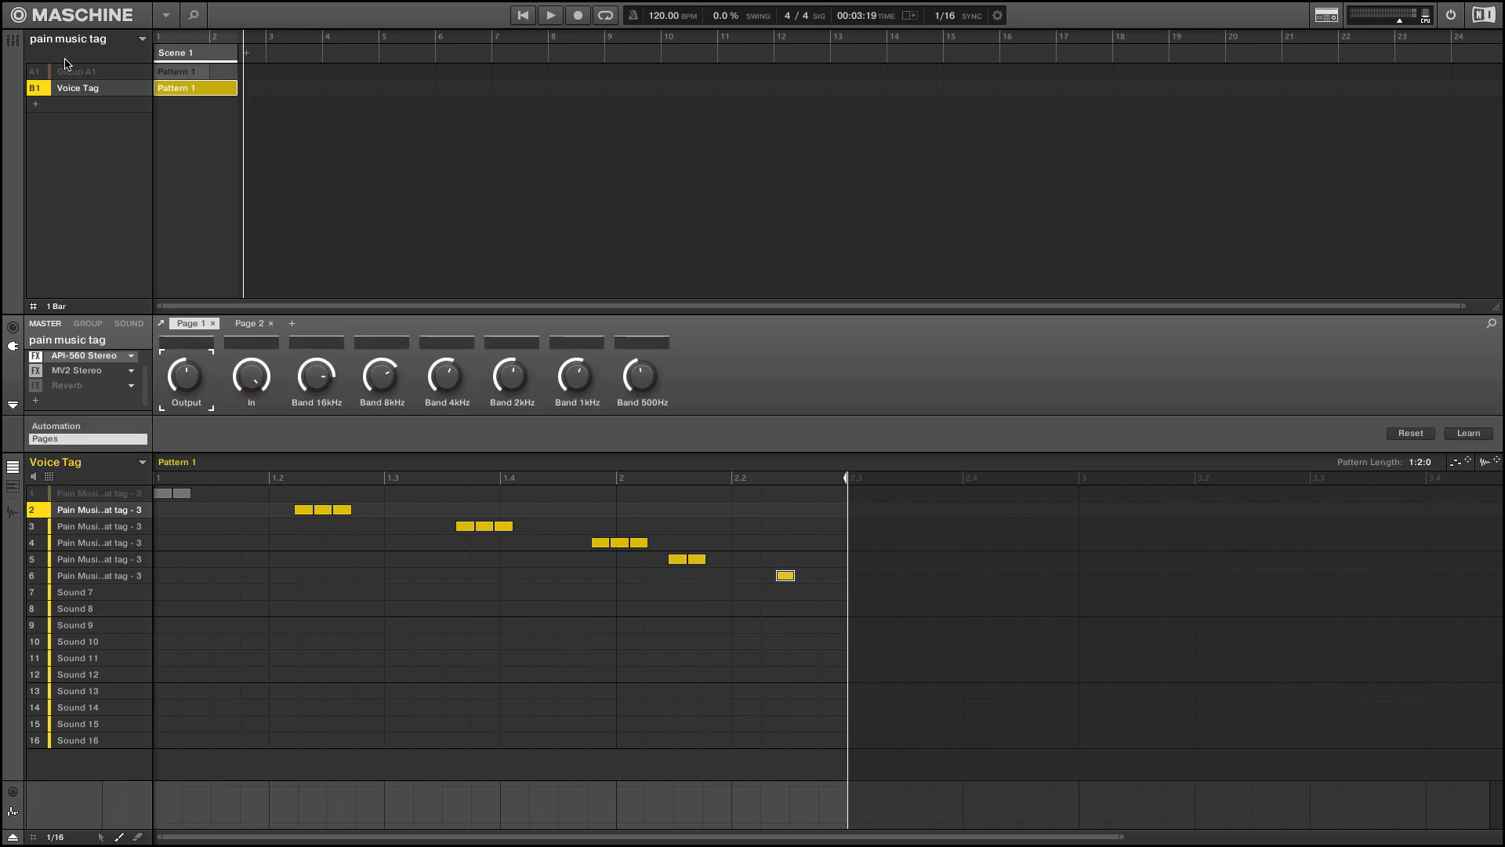
# Bypass MV2 Stereo, API-560 Stereo and Solid Dynamics on the master channel and audition the pattern without them
pyautogui.click(88, 323)
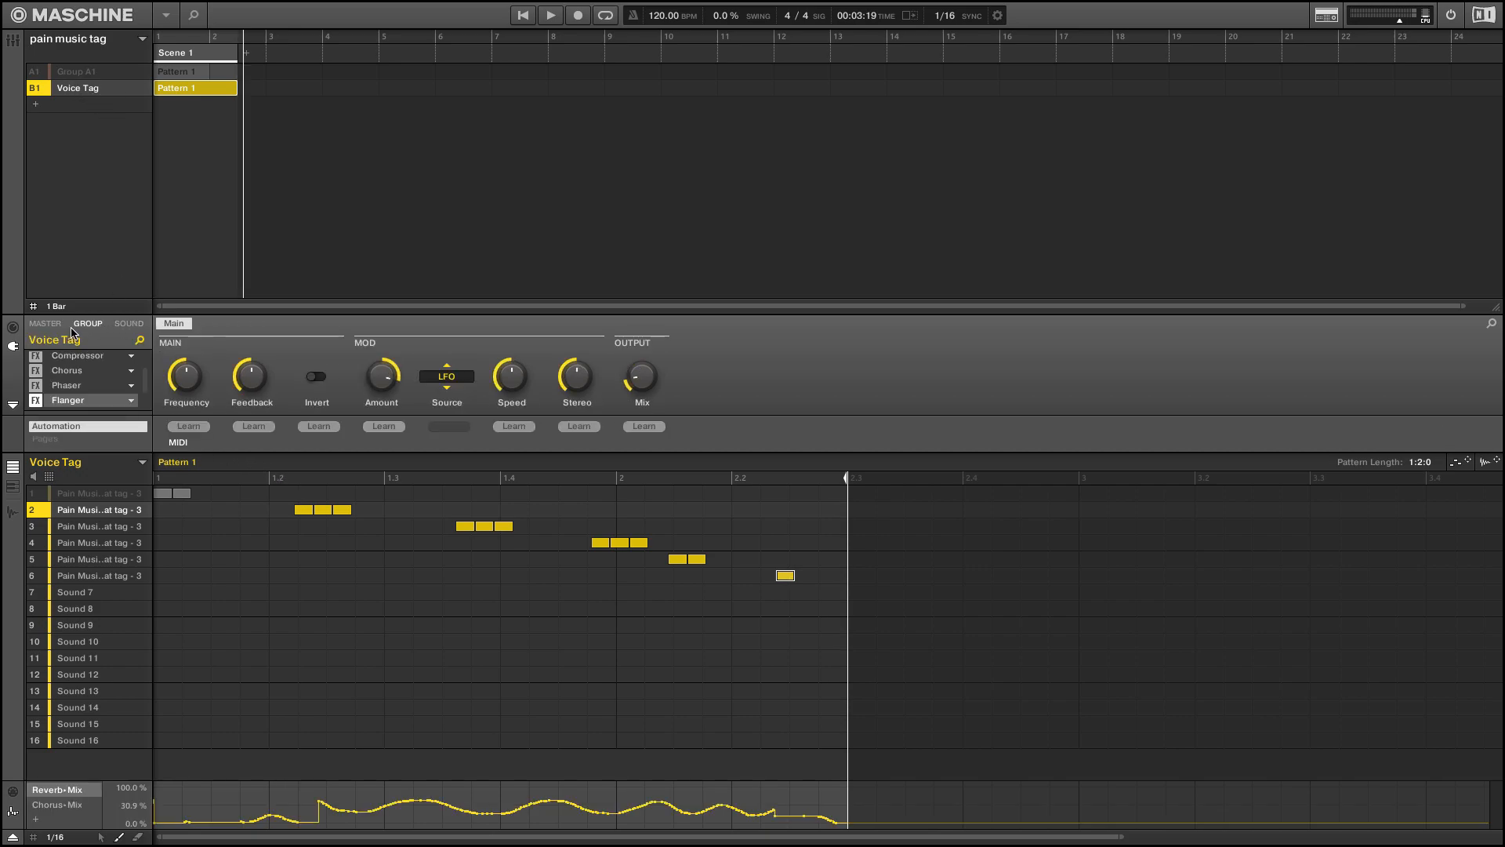
pyautogui.click(45, 323)
pyautogui.click(35, 374)
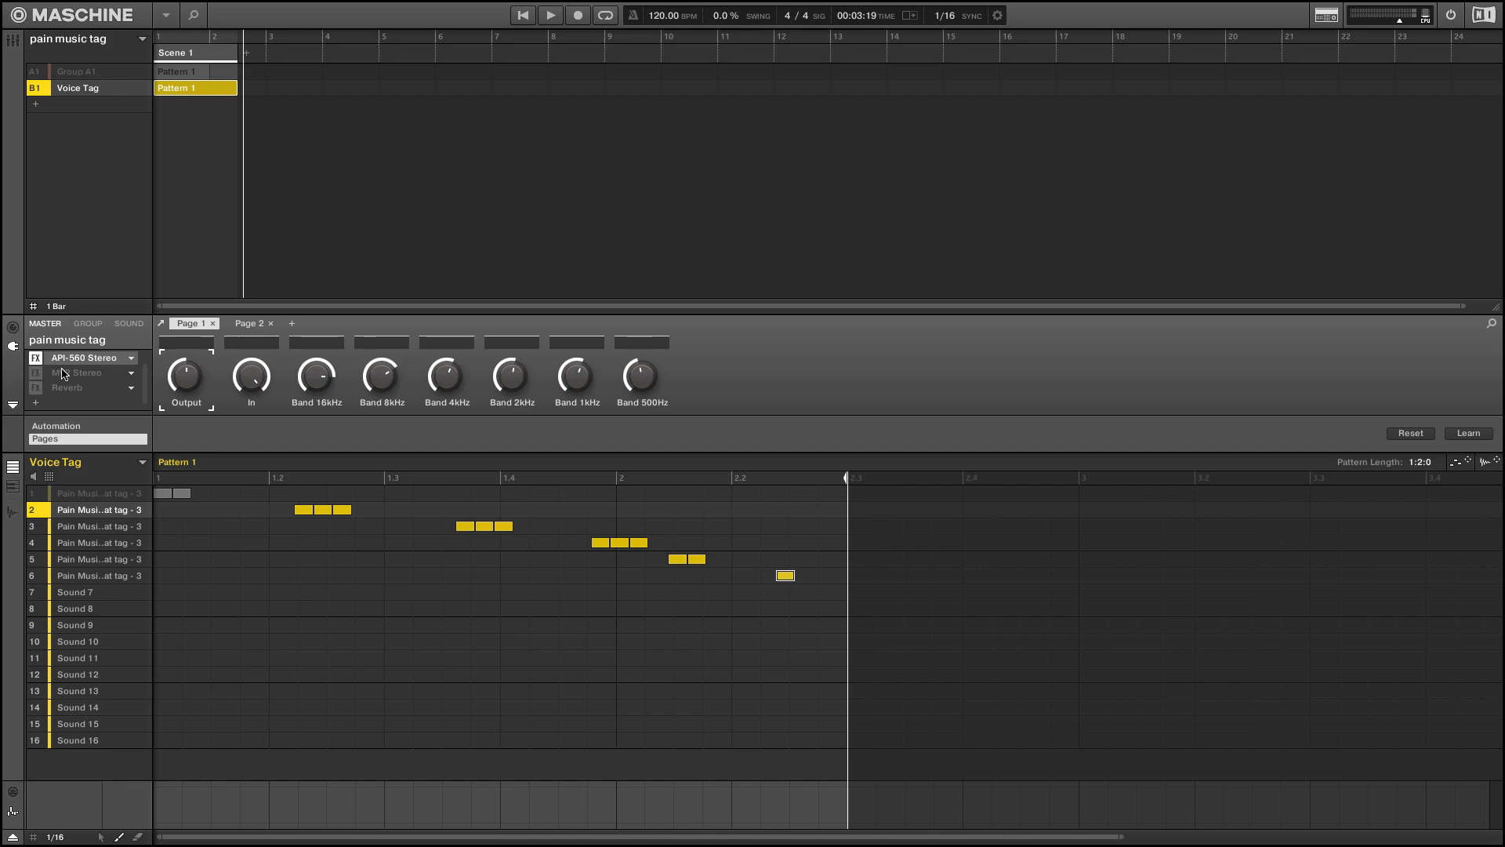
pyautogui.scroll(1, 34, 373)
pyautogui.click(33, 374)
pyautogui.click(36, 359)
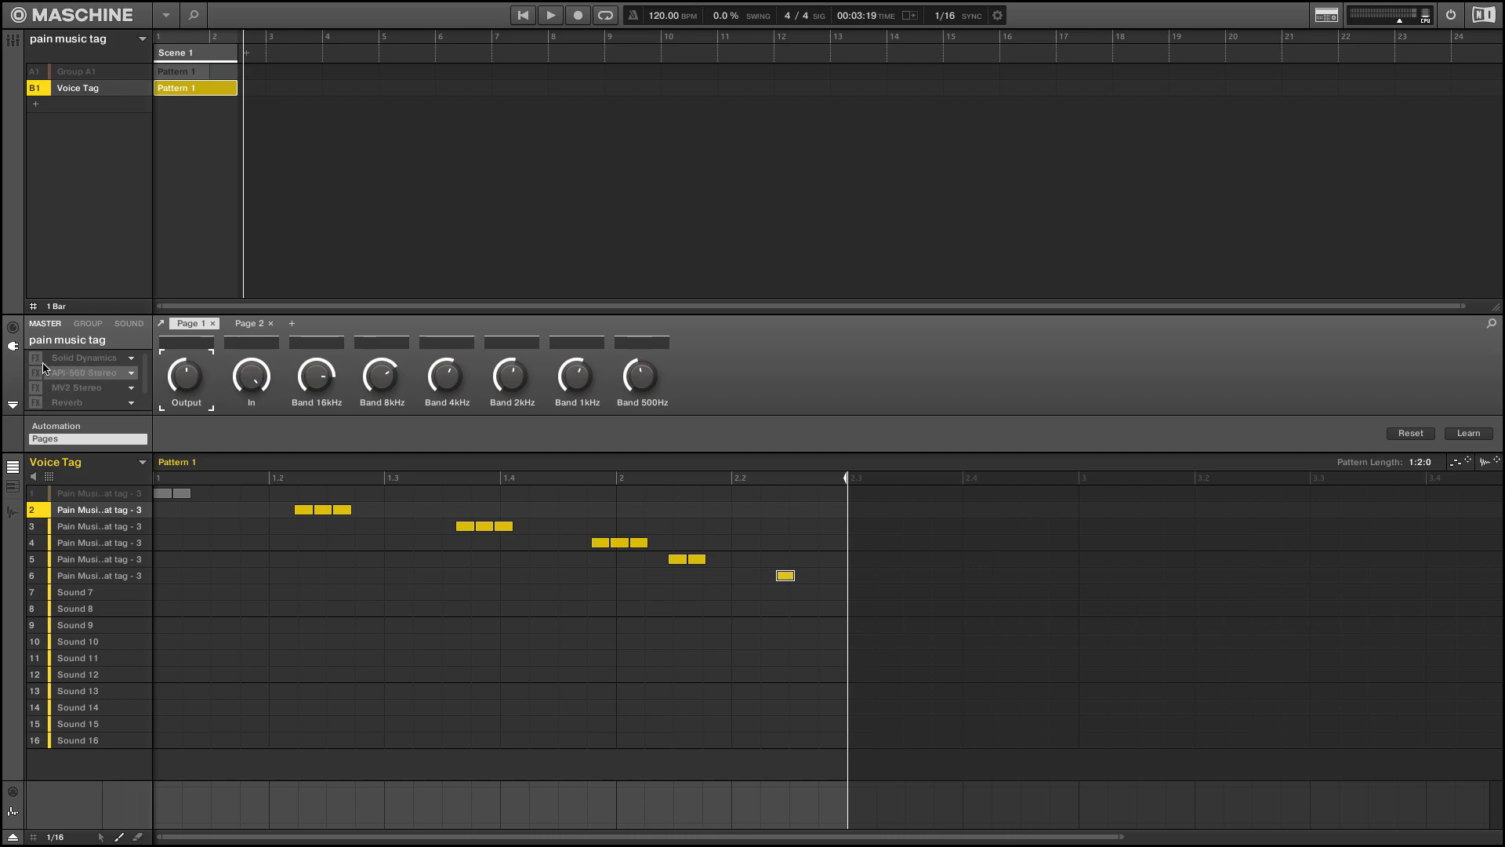
pyautogui.press('space')
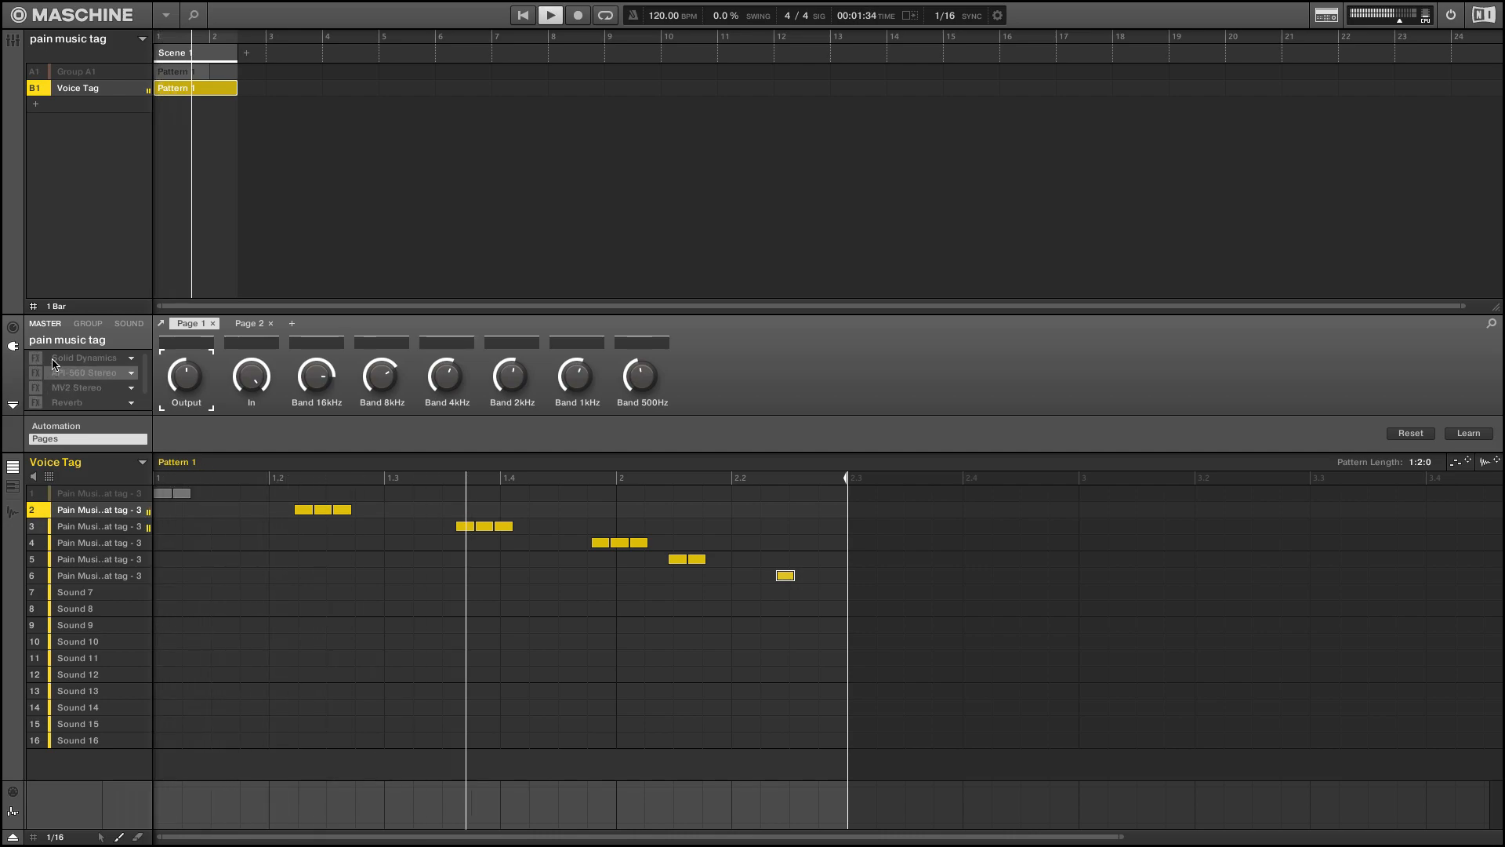
# Enable Solid Dynamics on the master channel and audition the pattern with the plug-in's window open
pyautogui.click(36, 358)
pyautogui.doubleClick(84, 358)
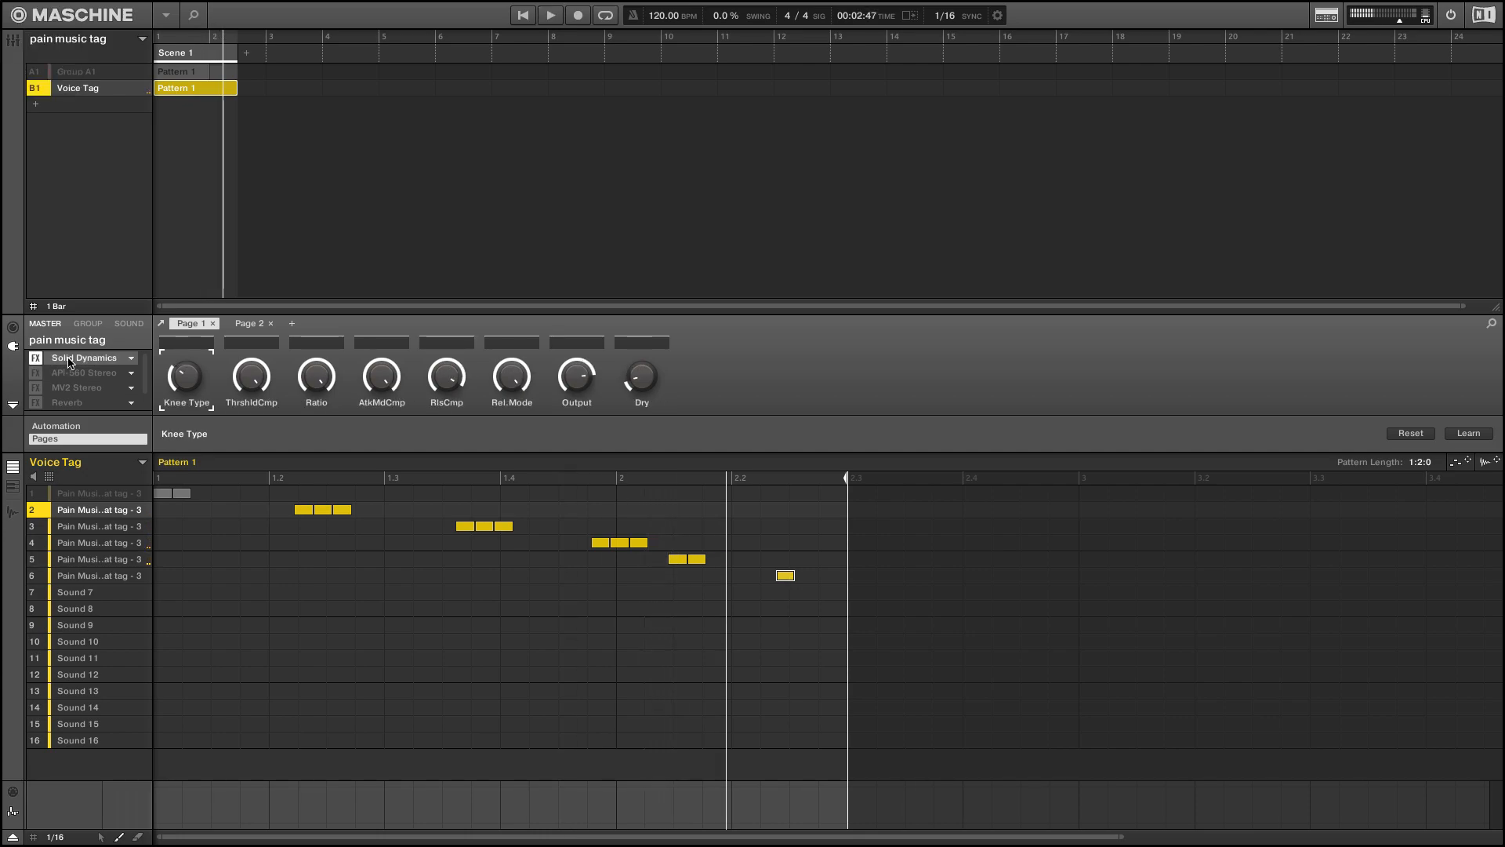
pyautogui.moveTo(217, 17); pyautogui.dragTo(858, 426)
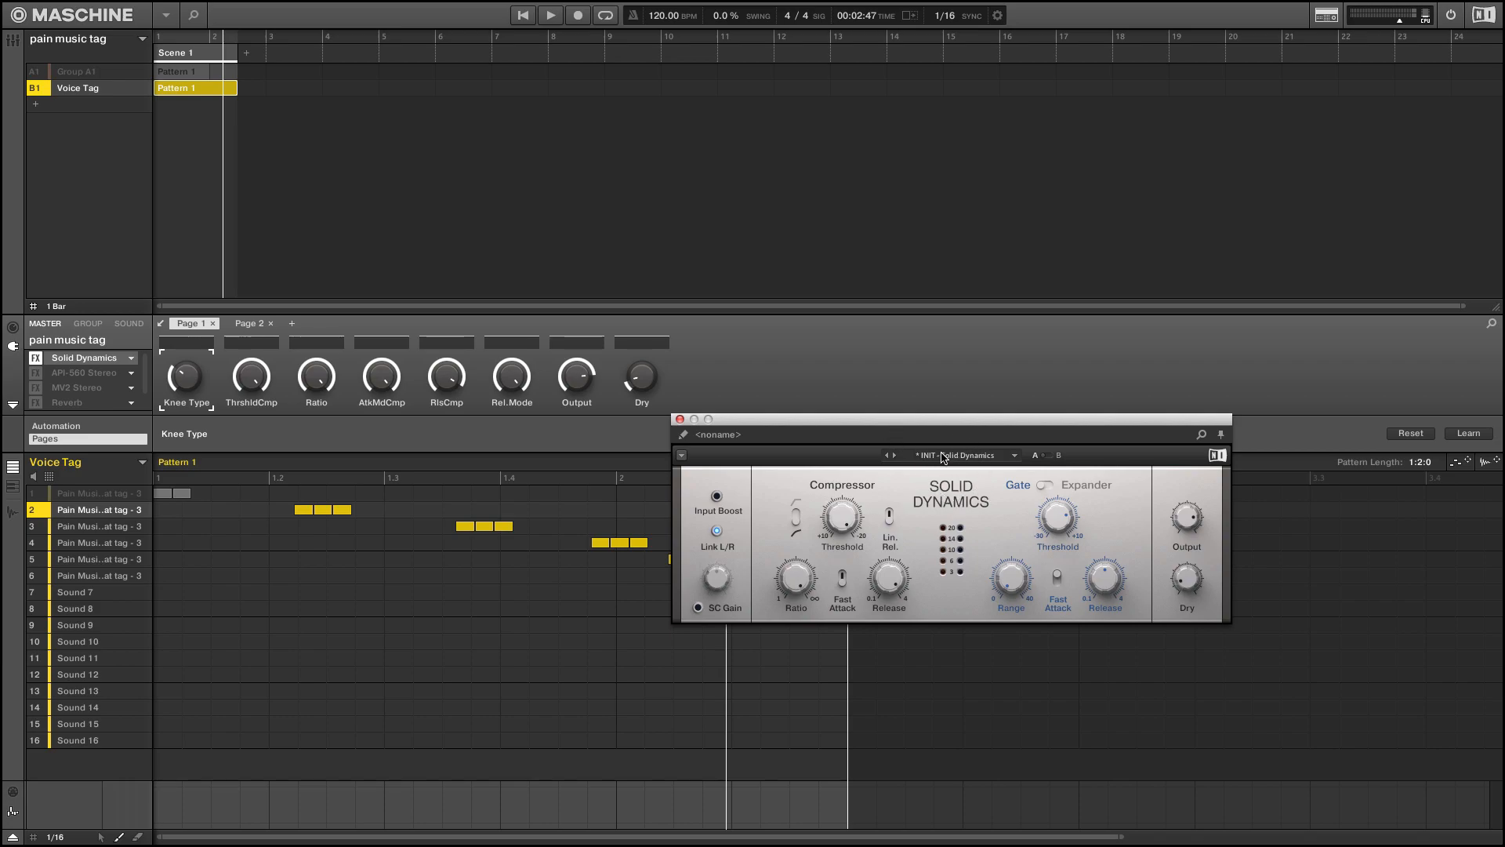
pyautogui.press('space')
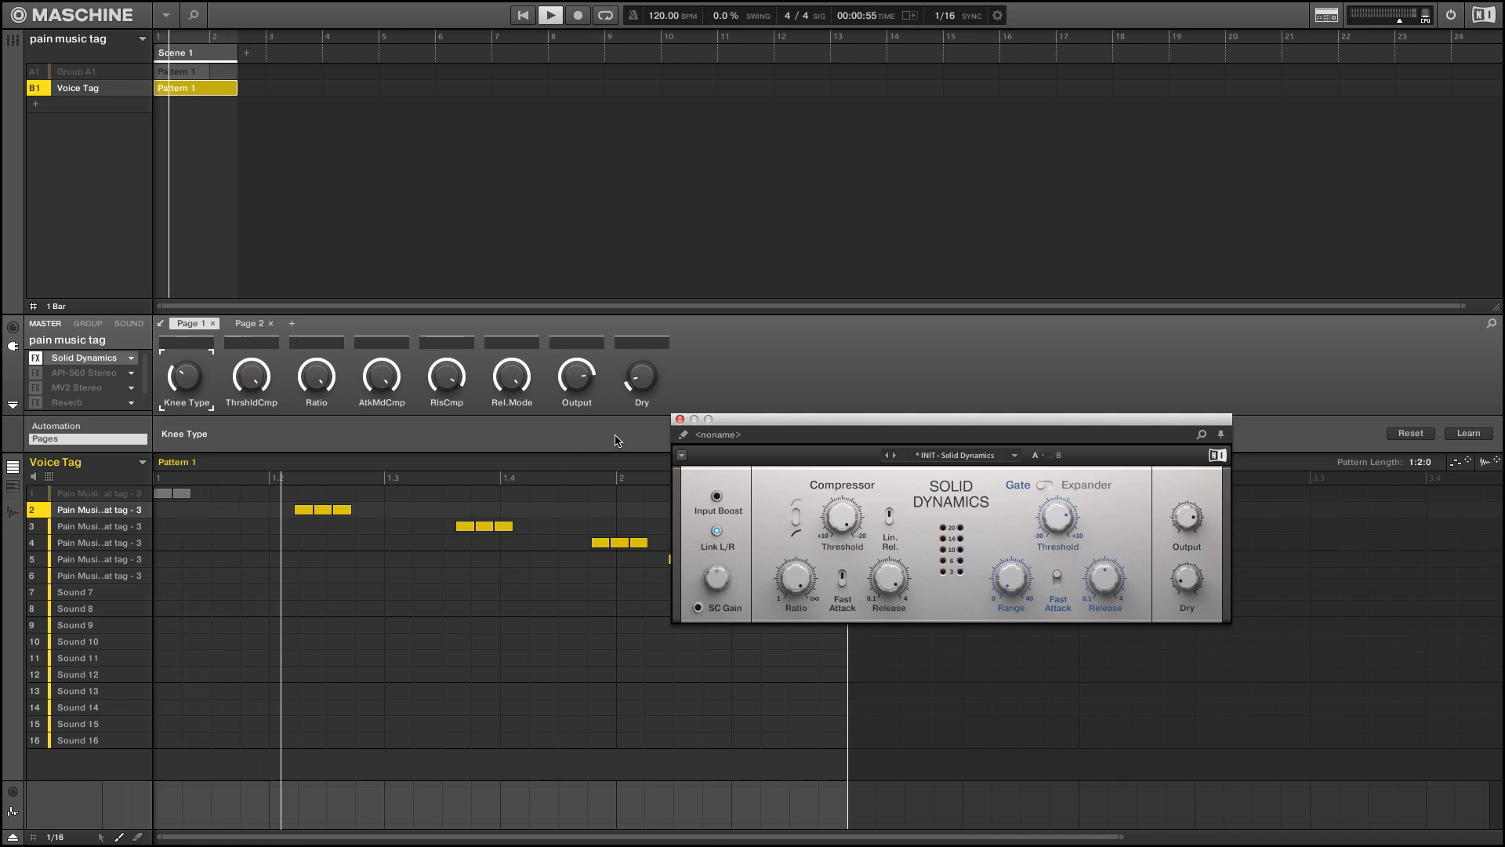
pyautogui.press('space')
# Enable API-560 Stereo on the master channel, audition the pattern with the equalizer's window open, and close that window
pyautogui.click(38, 377)
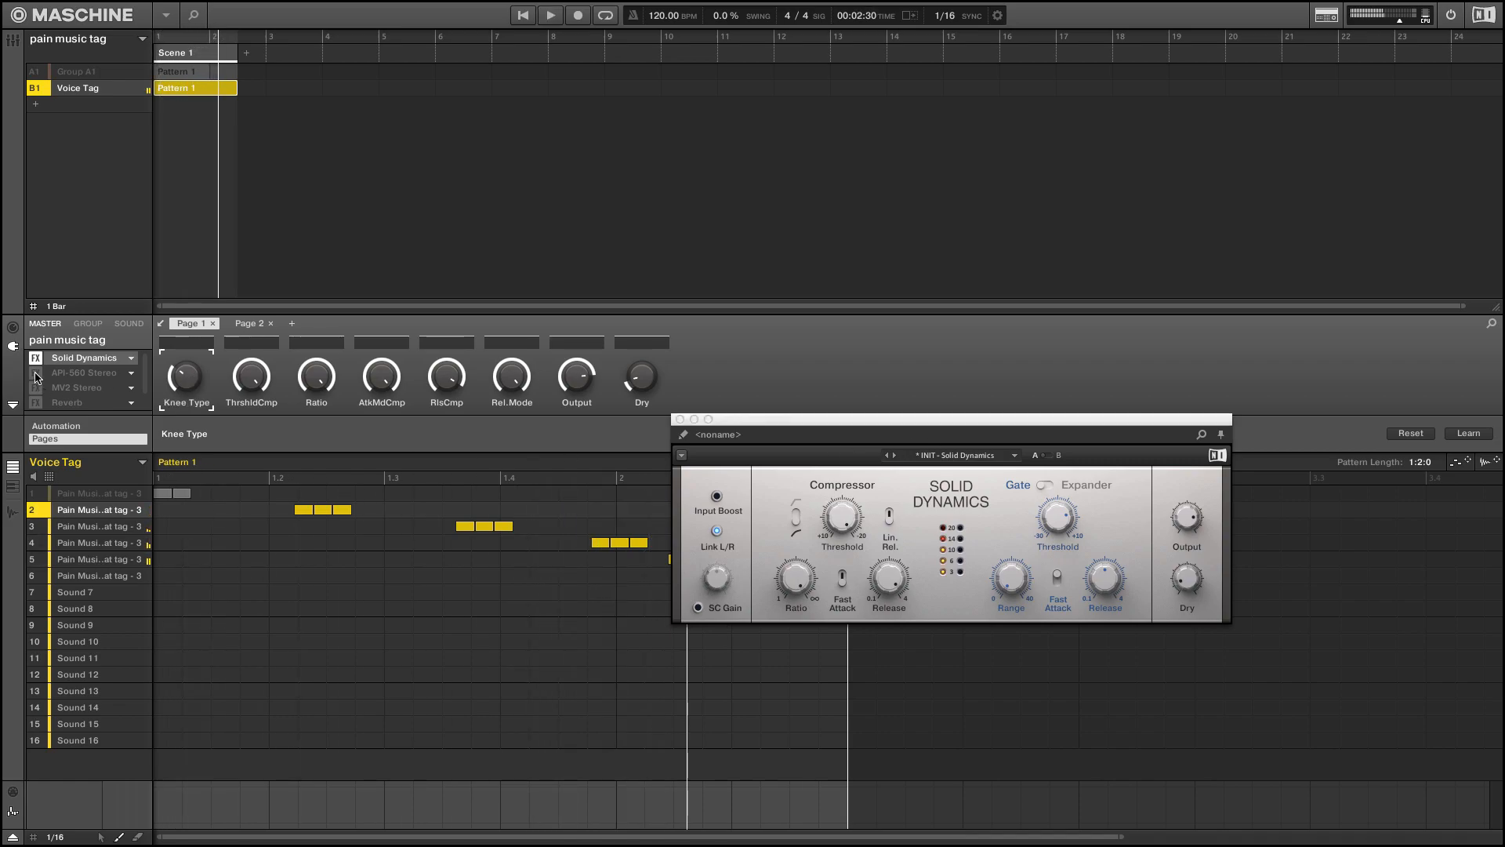
pyautogui.click(63, 374)
pyautogui.press('space')
pyautogui.moveTo(133, 3); pyautogui.dragTo(520, 63)
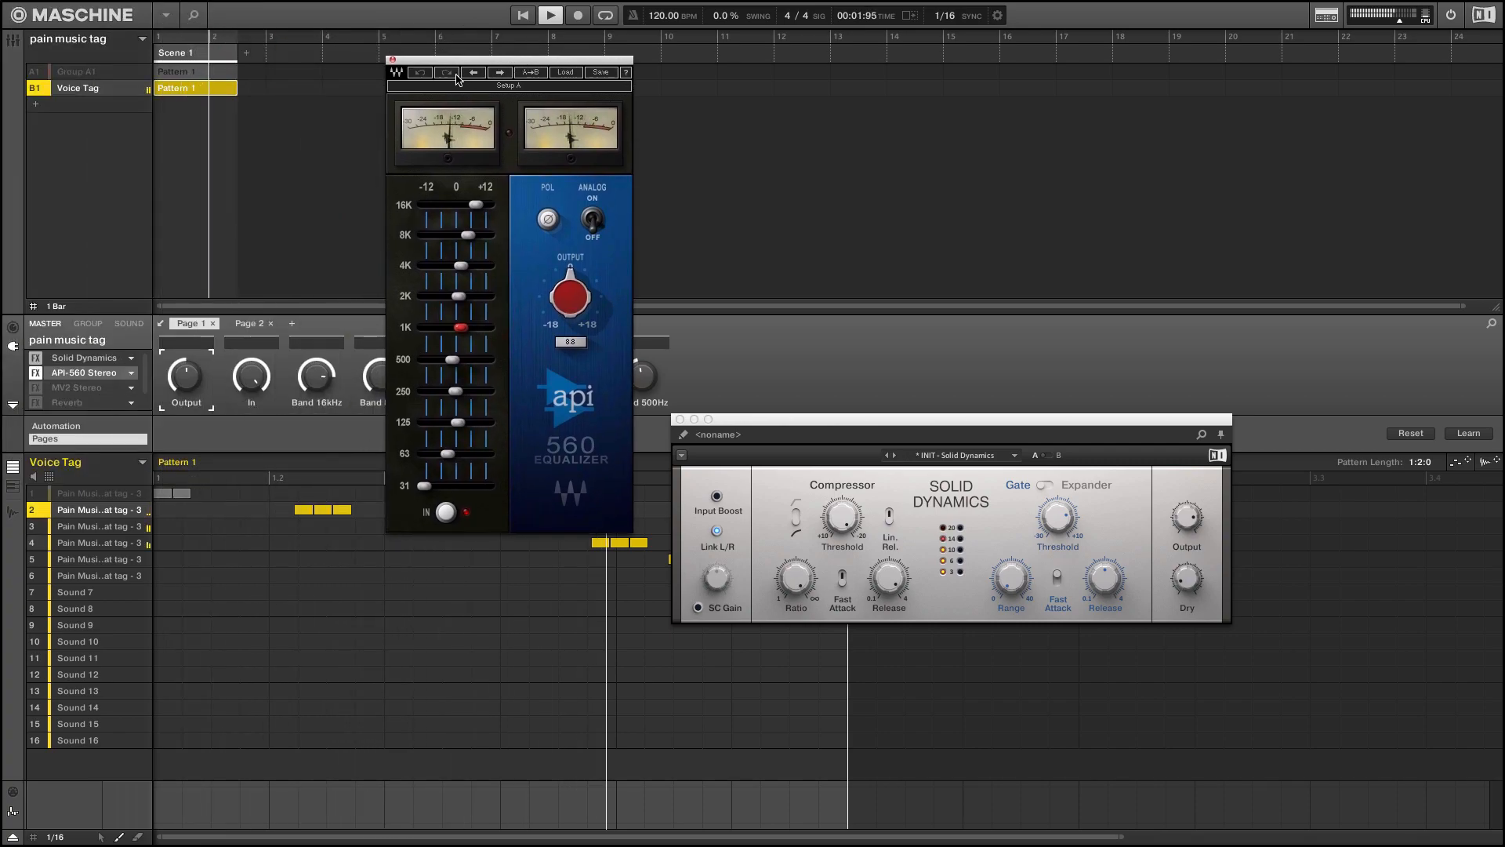
pyautogui.click(393, 63)
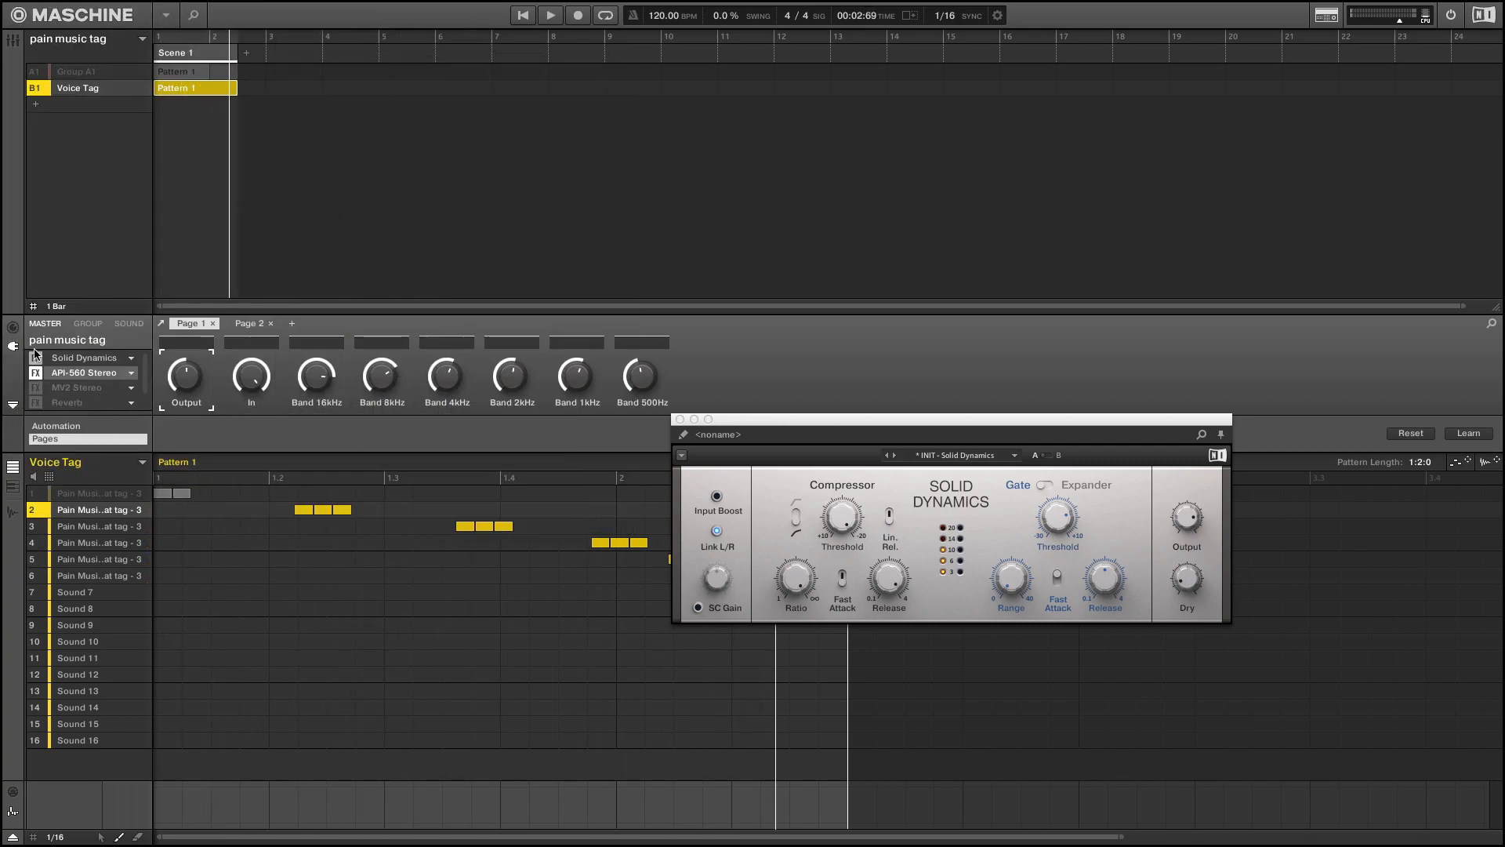
# Enable MV2 Stereo on the master channel, audition the pattern with its window open, and close that window
pyautogui.click(36, 387)
pyautogui.click(75, 390)
pyautogui.doubleClick(74, 388)
pyautogui.press('space')
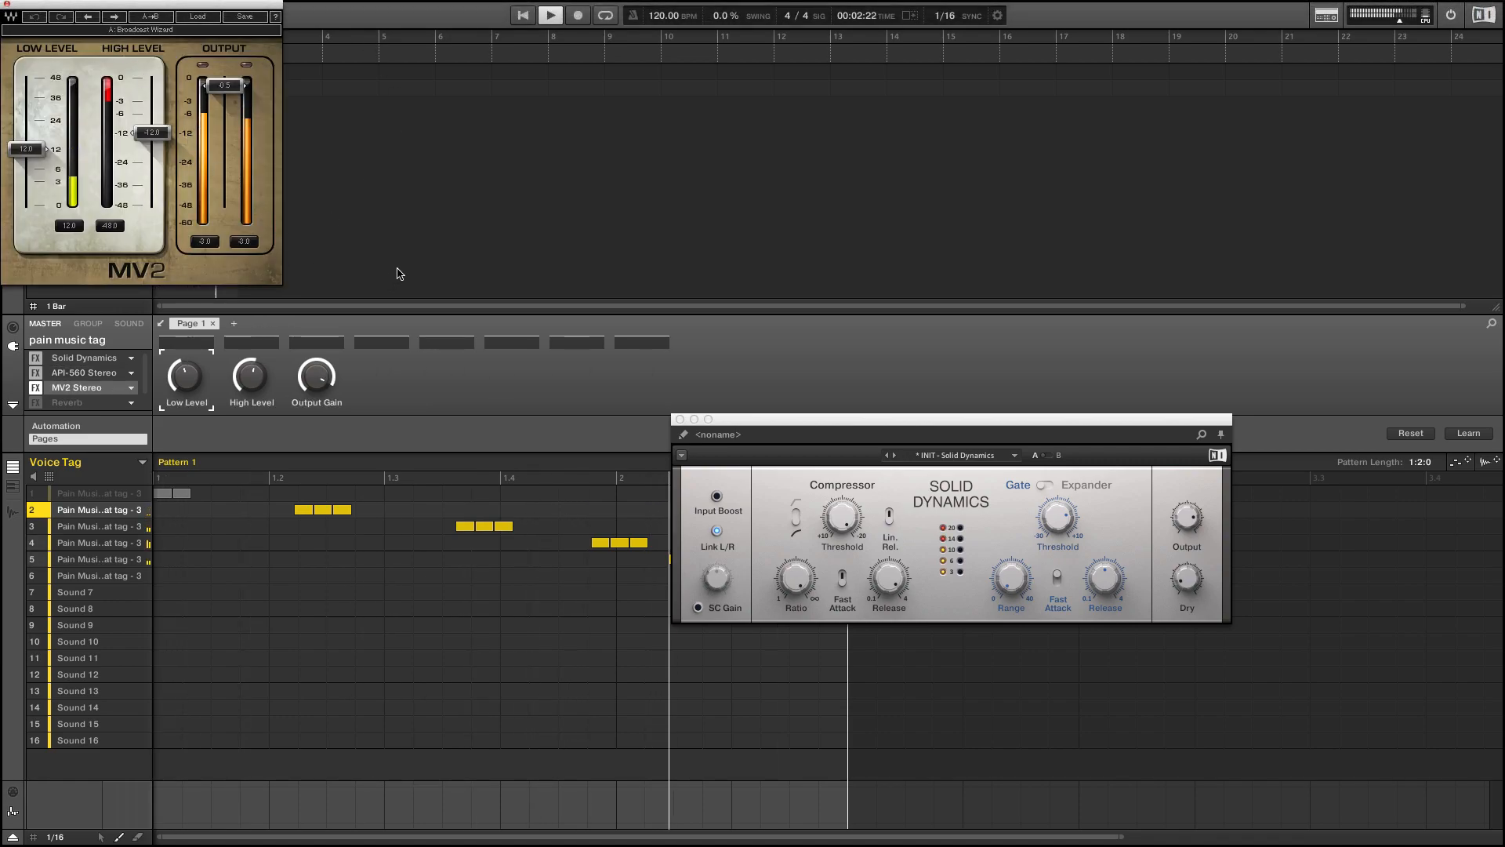
pyautogui.moveTo(136, 5); pyautogui.dragTo(498, 238)
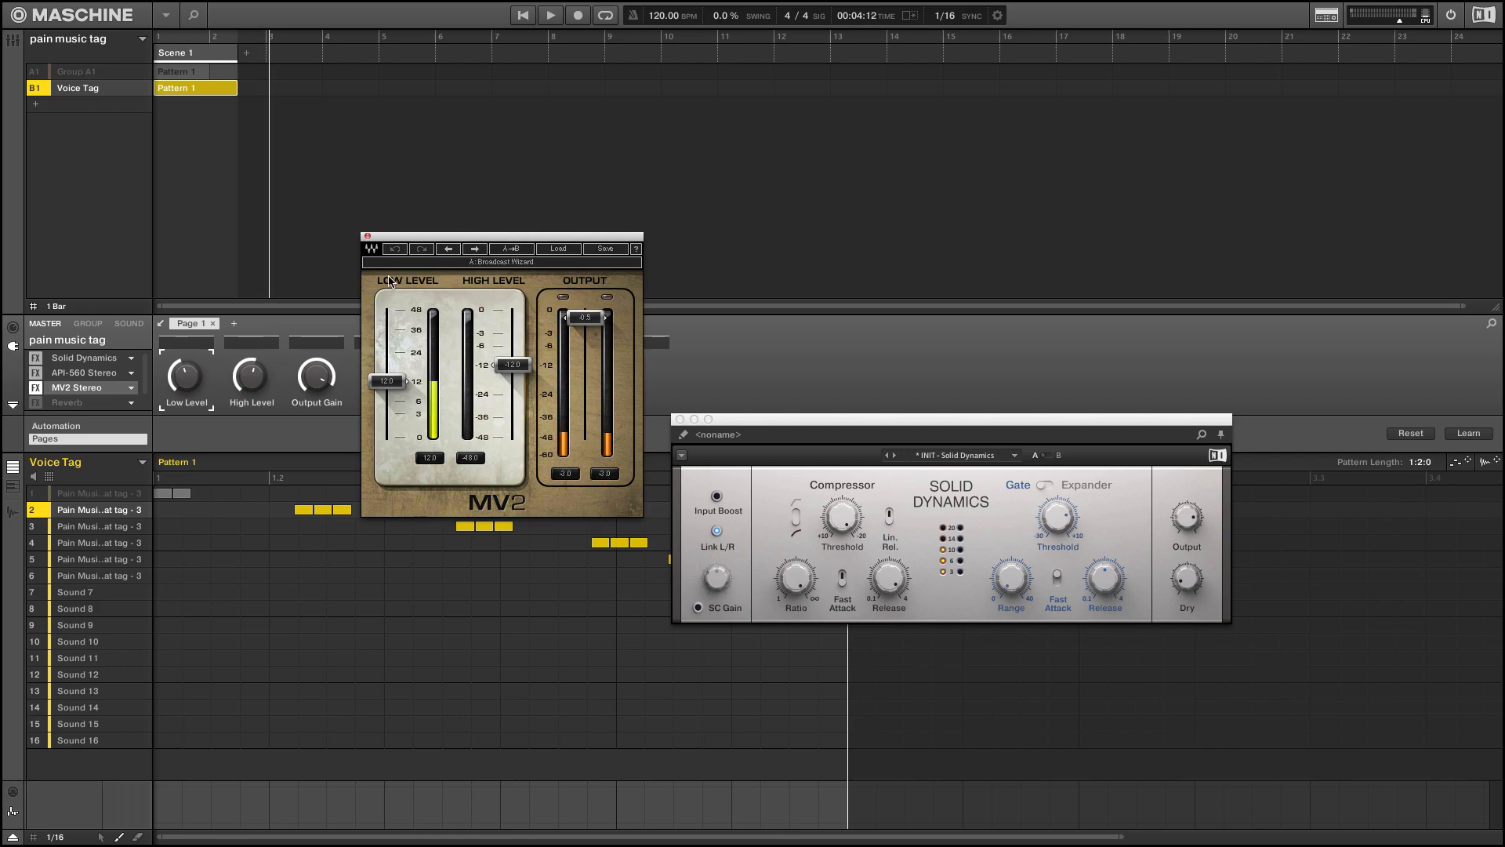
pyautogui.click(367, 237)
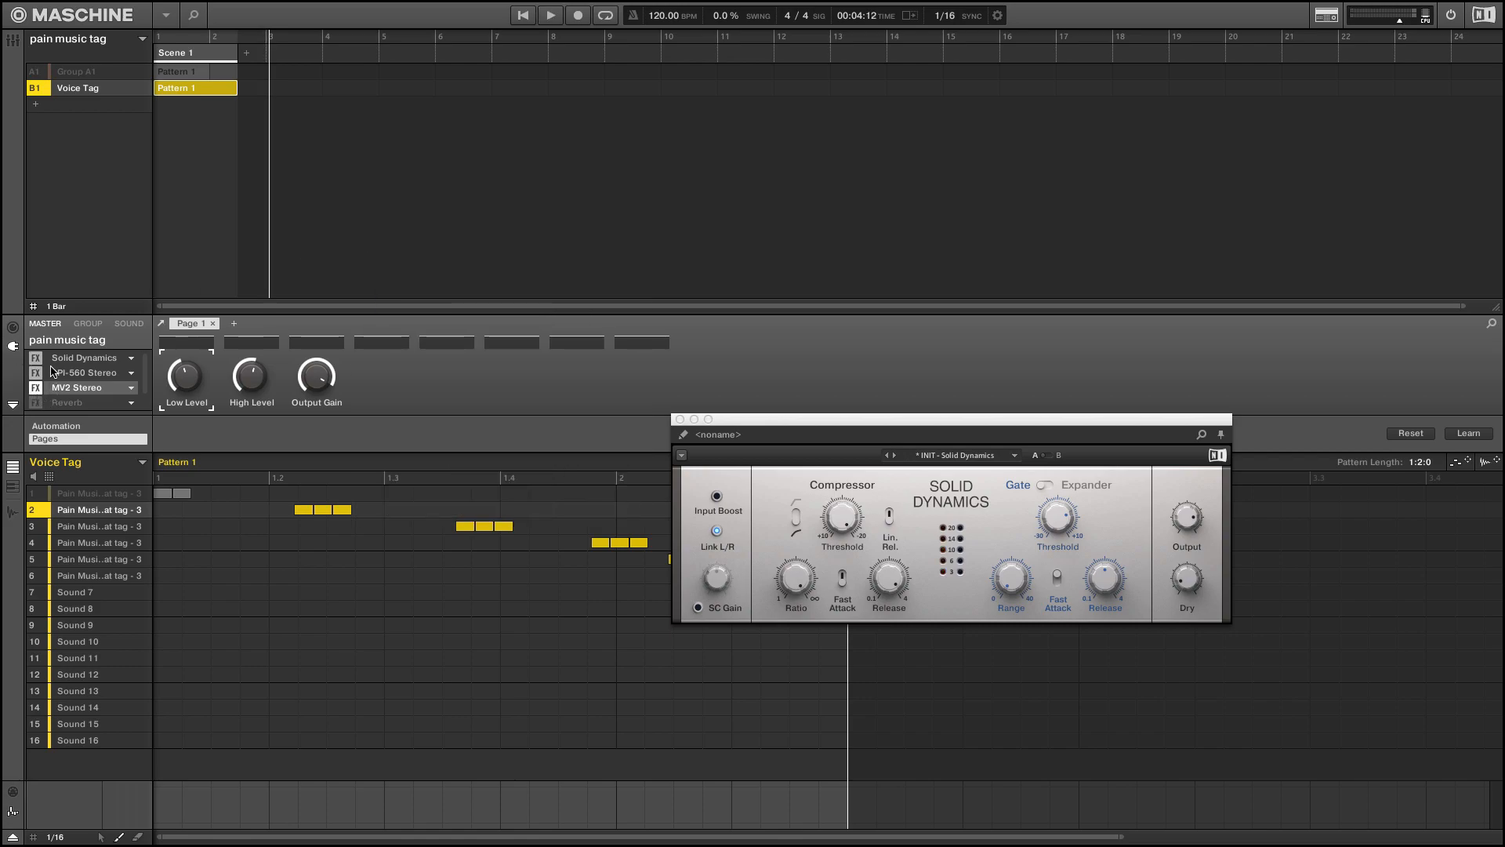
# Enable the Reverb on the master channel, show its parameters and audition the pattern
pyautogui.scroll(-1, 54, 374)
pyautogui.click(33, 386)
pyautogui.press('space')
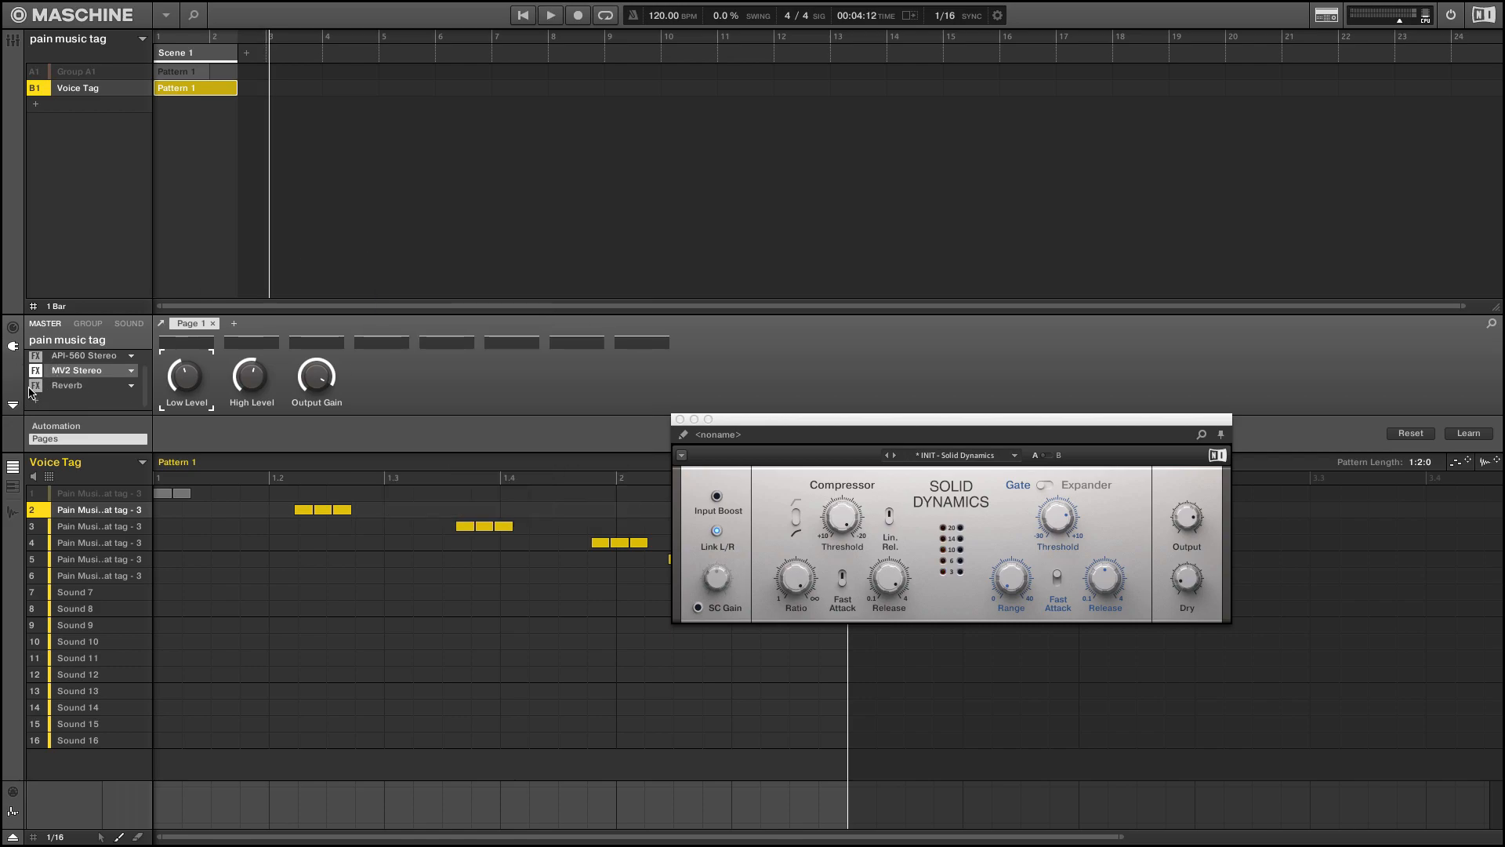
pyautogui.click(69, 386)
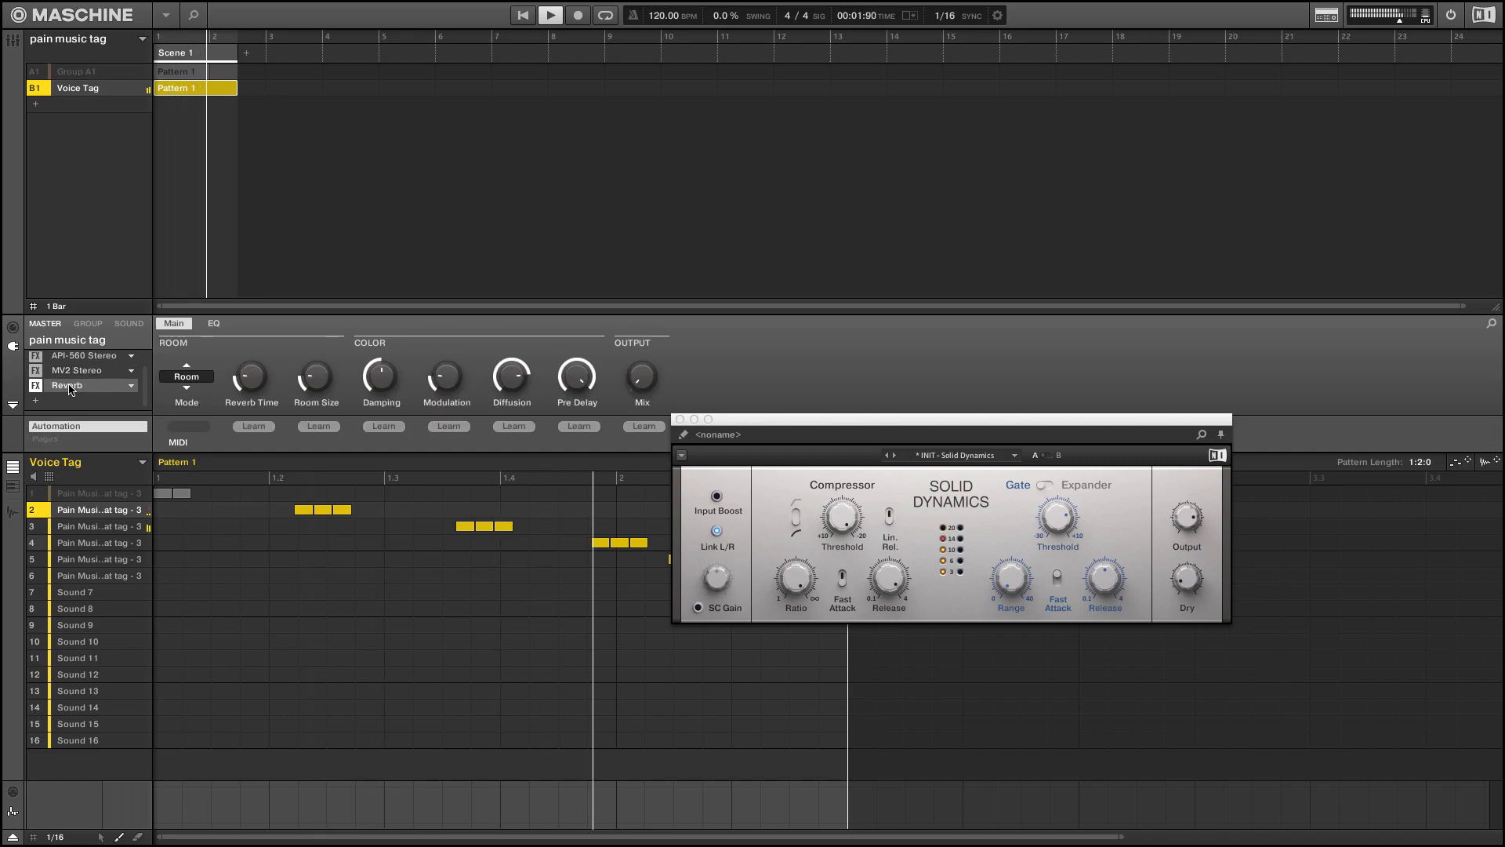
pyautogui.press('space')
pyautogui.press('space')
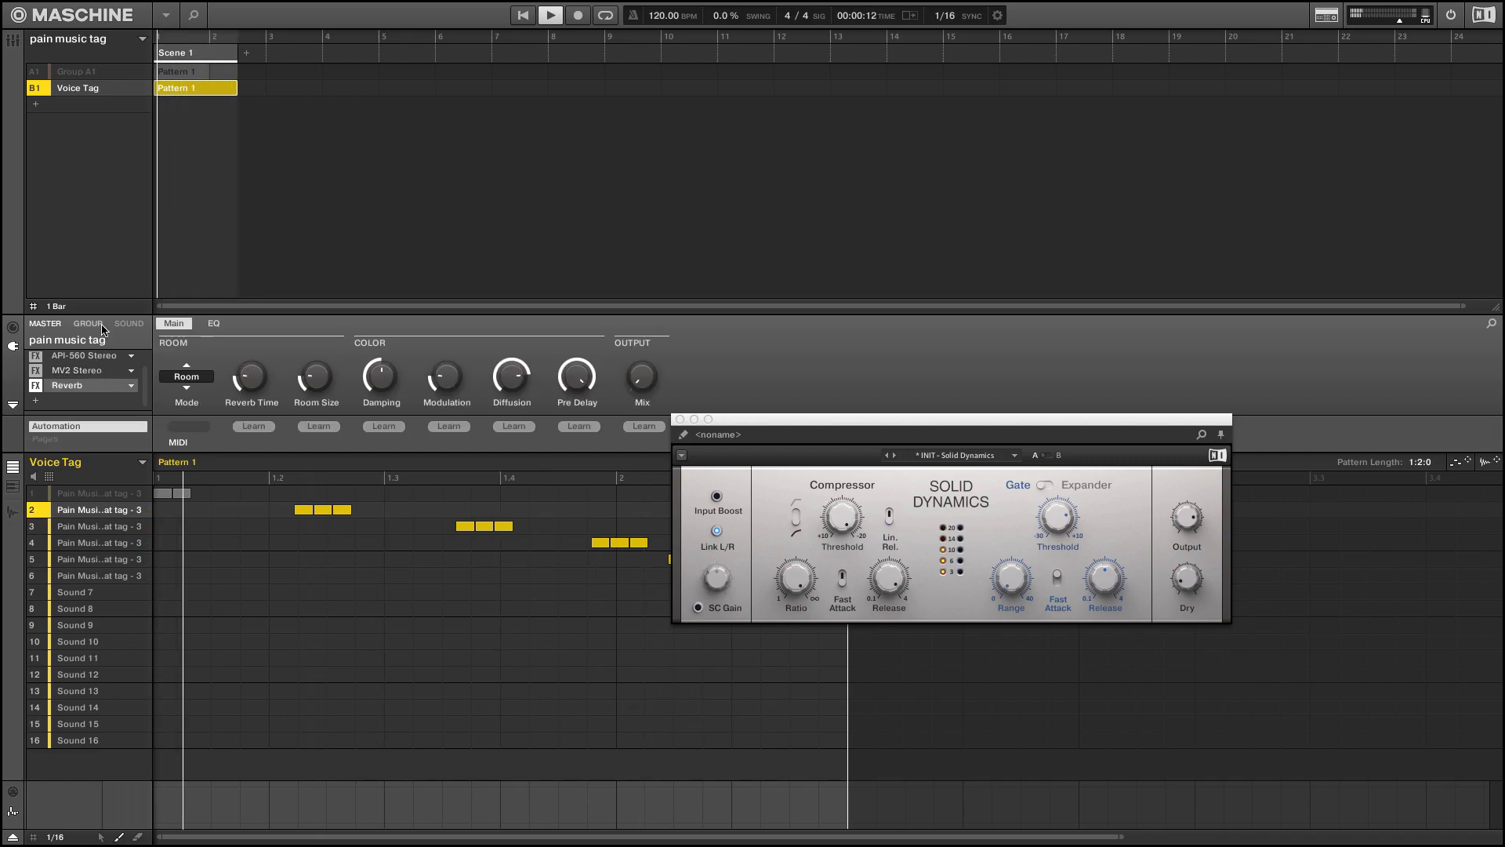
# Check the Voice Tag group's effects during playback and switch the master channel's Reverb back off
pyautogui.click(92, 324)
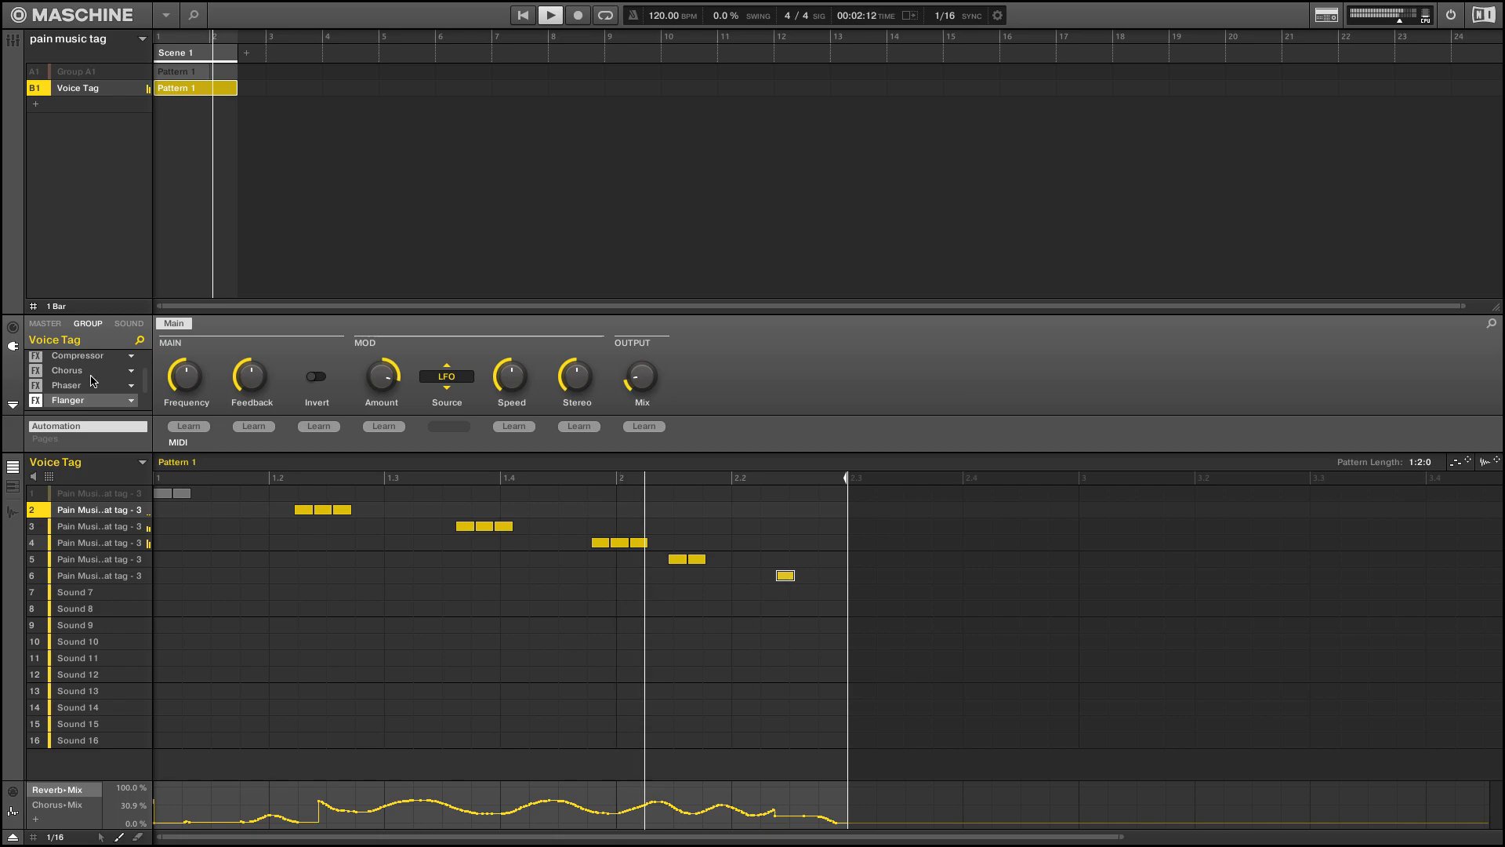
pyautogui.press('space')
pyautogui.click(45, 324)
pyautogui.click(36, 384)
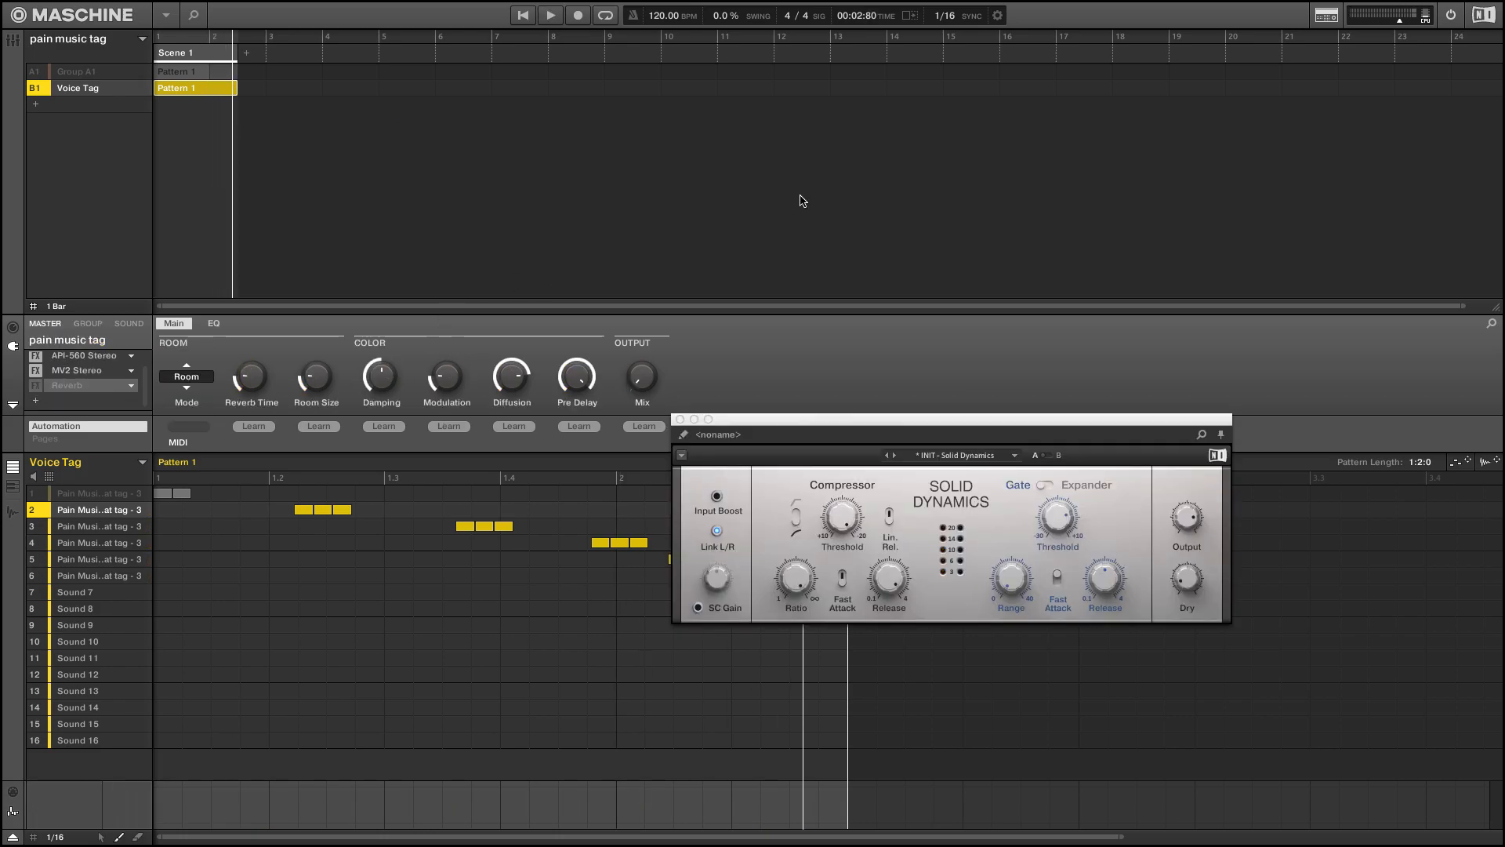